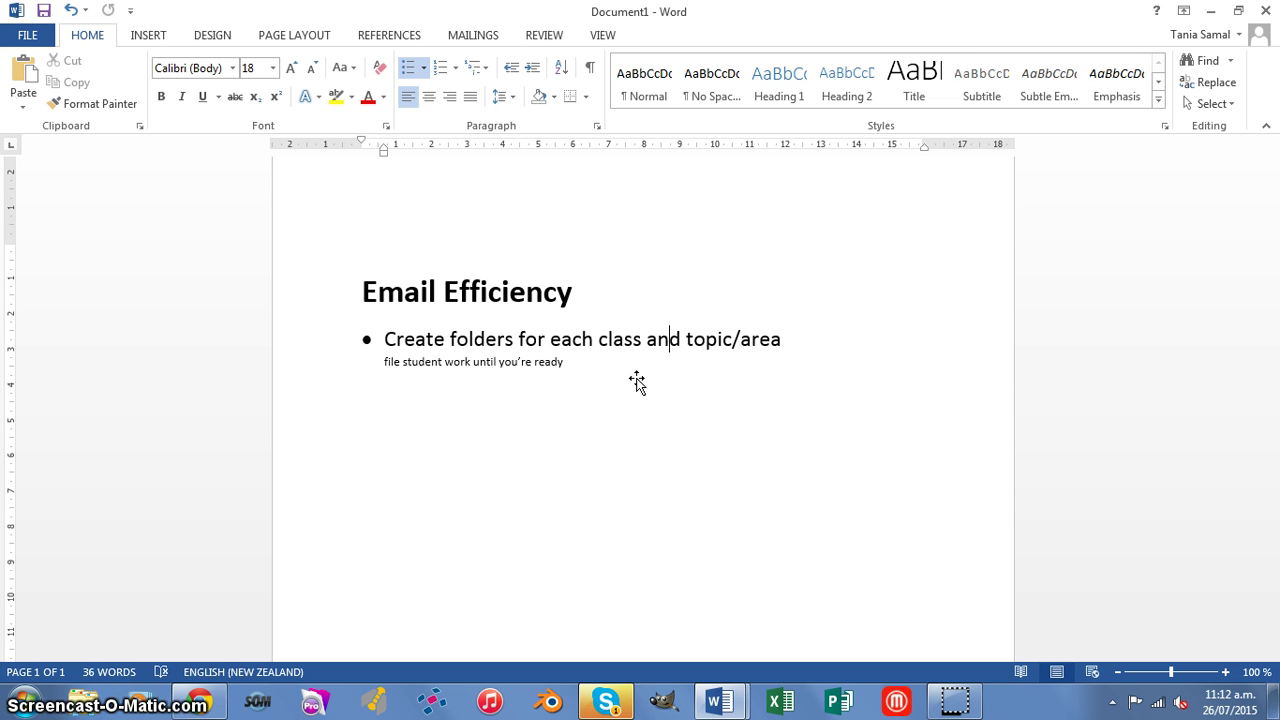
Switch to Gmail in Chrome and examine the expanded label list, including the options for managing and creating labels
click(577, 361)
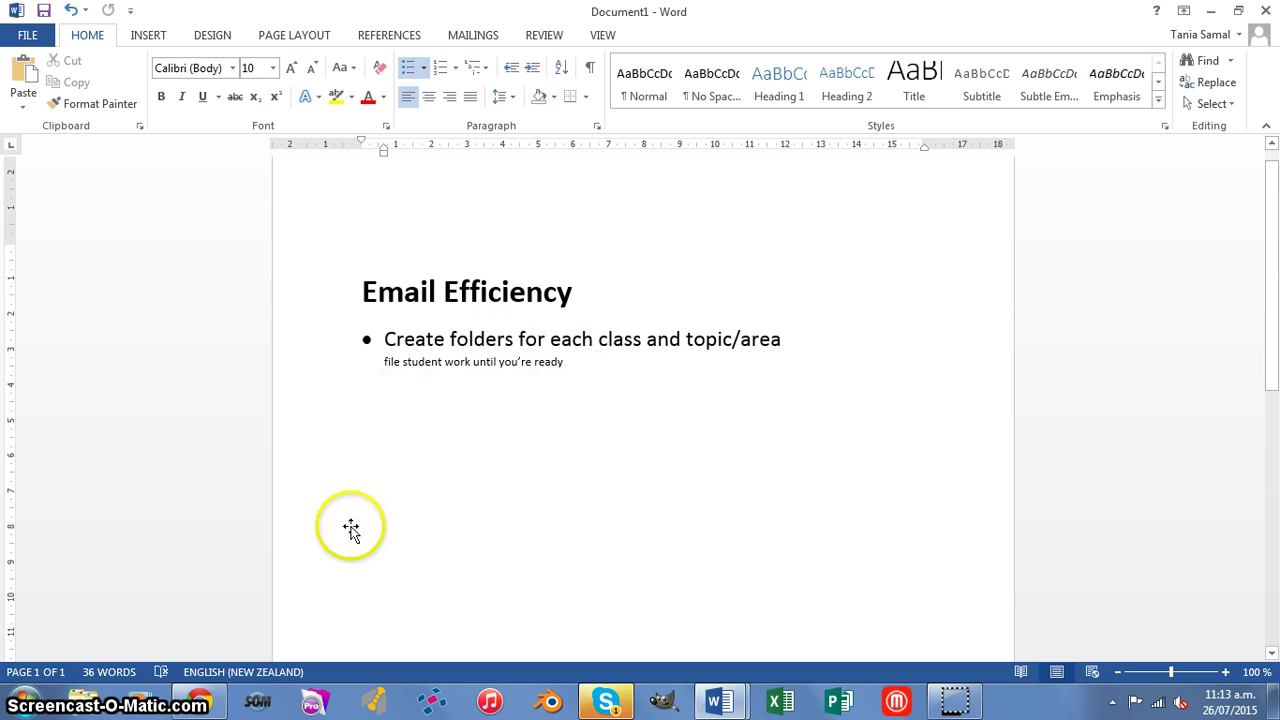
click(212, 704)
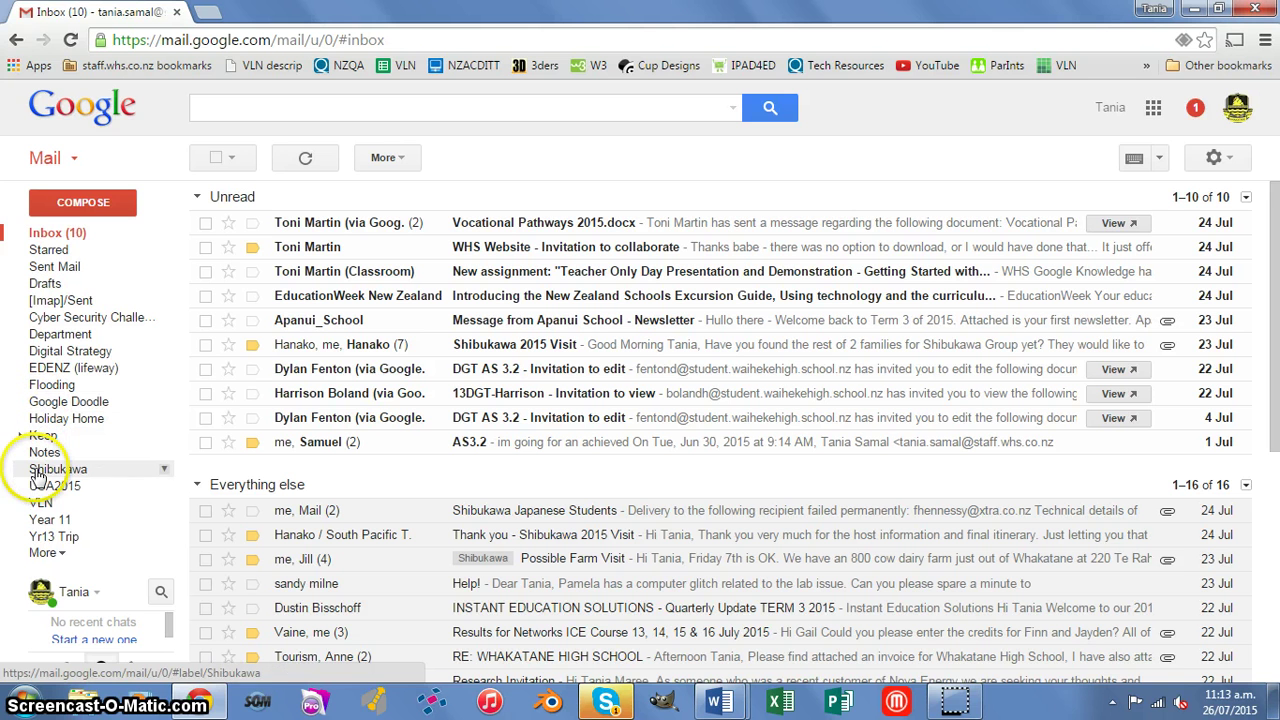
click(60, 553)
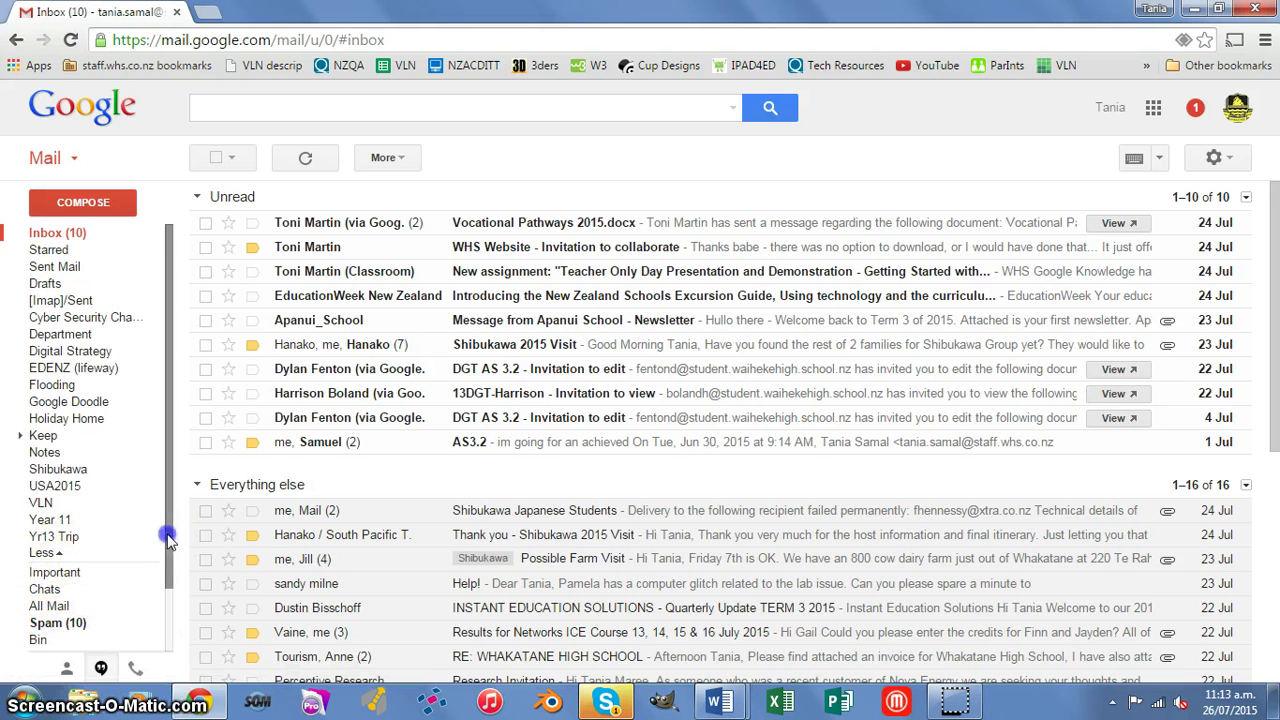
scroll(166, 565, down, 2)
drag(168, 594, 168, 604)
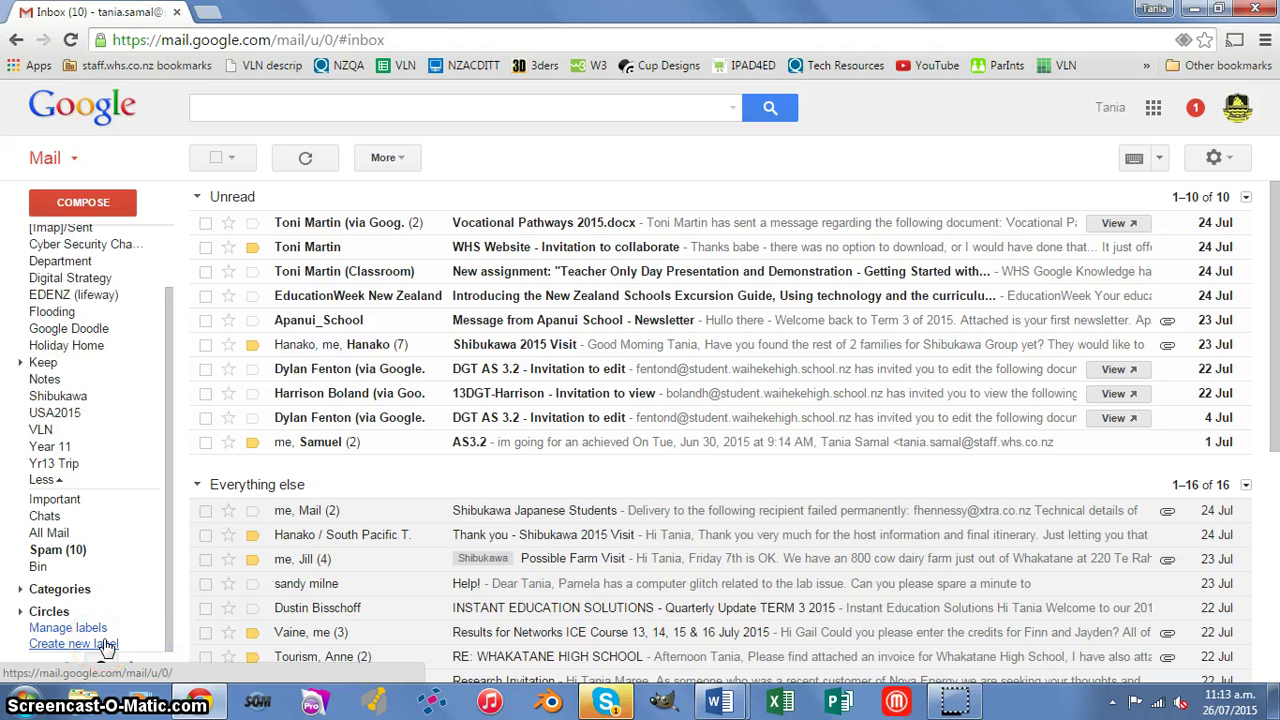
drag(60, 588, 53, 473)
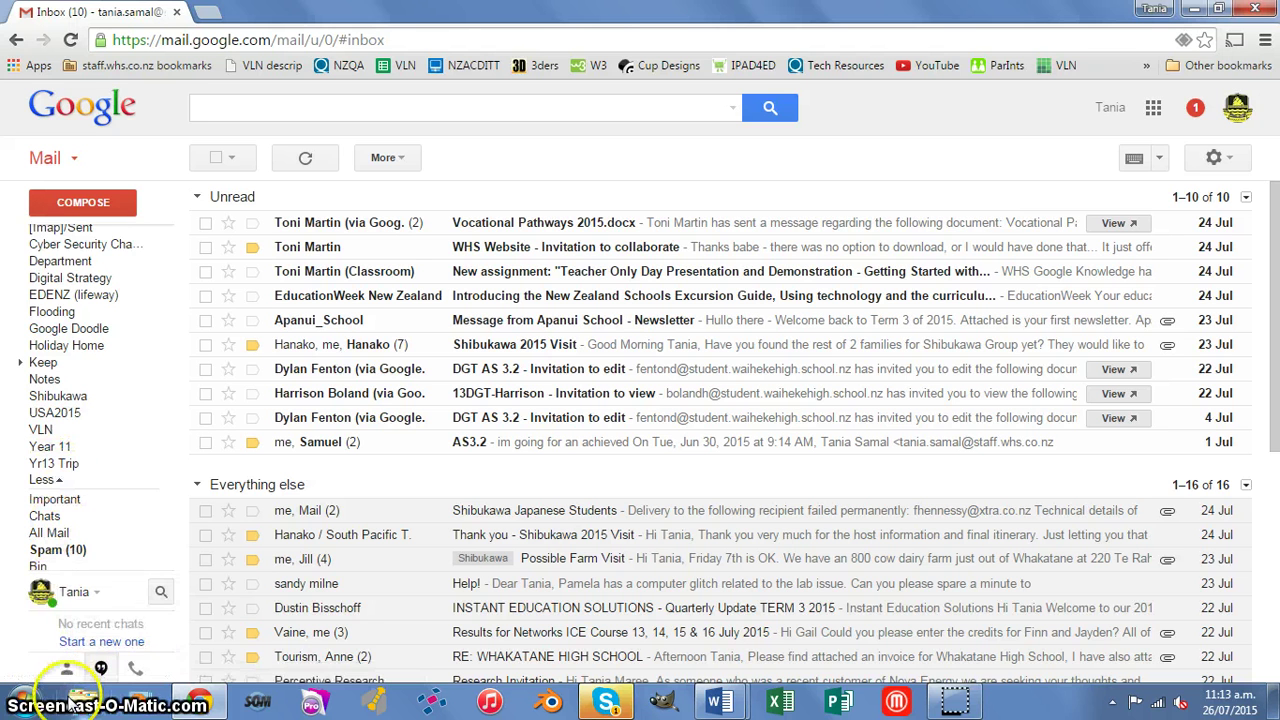
mouse_move(103, 486)
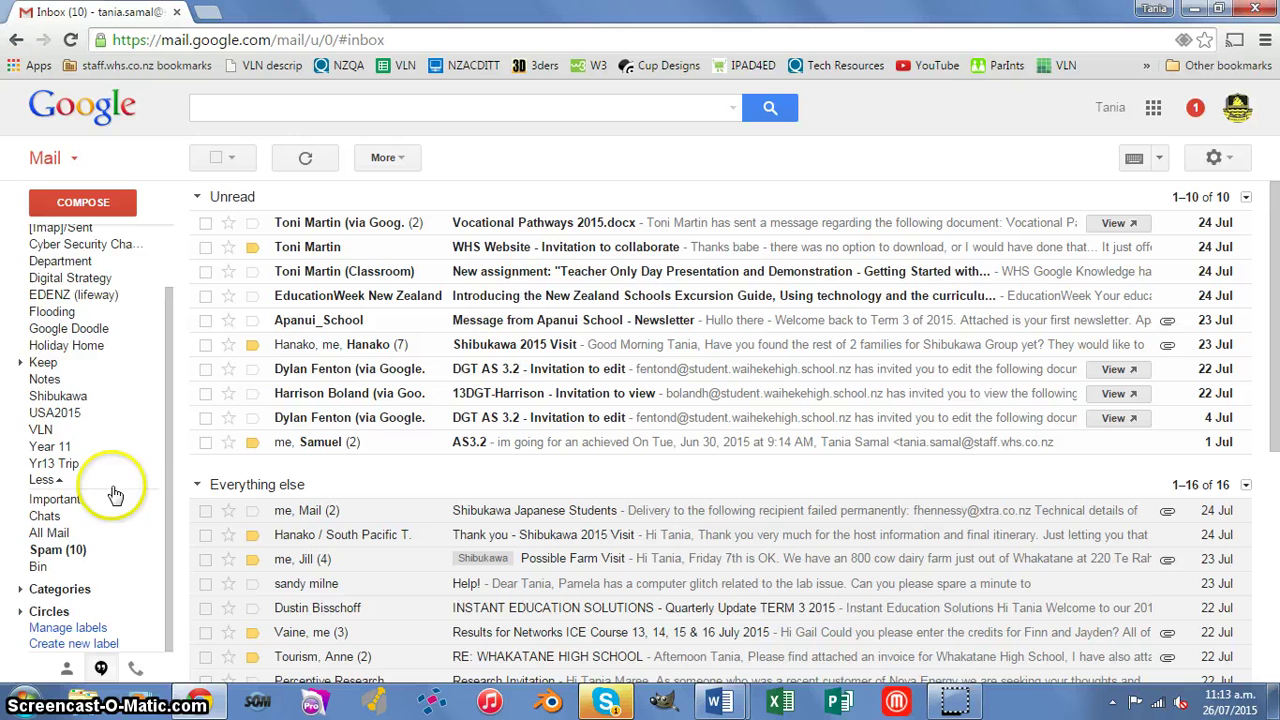
click(44, 431)
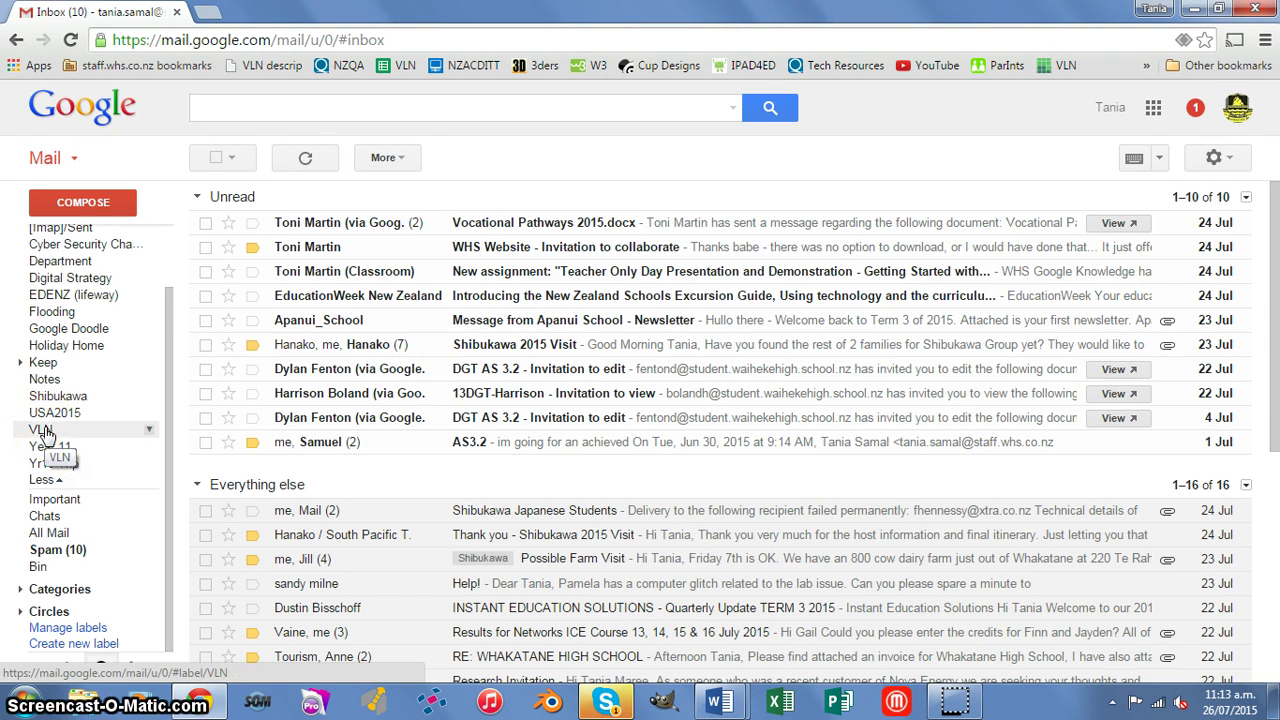
click(50, 410)
click(75, 415)
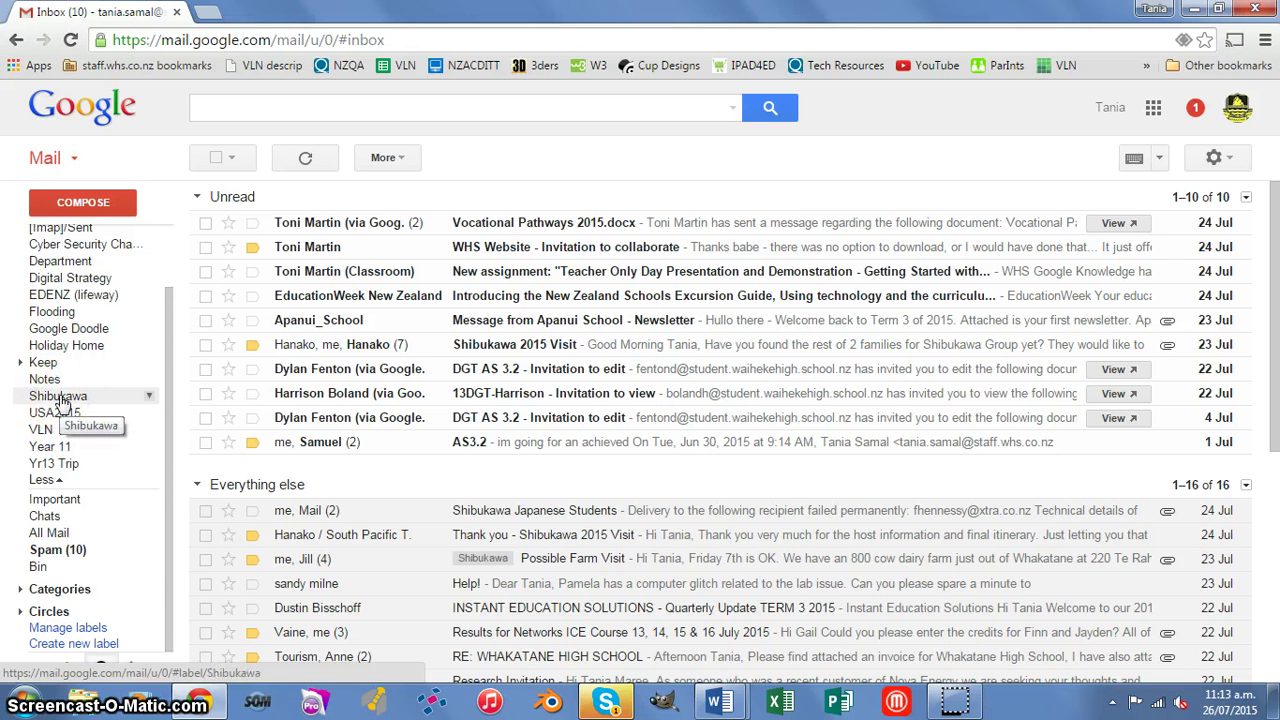
click(60, 336)
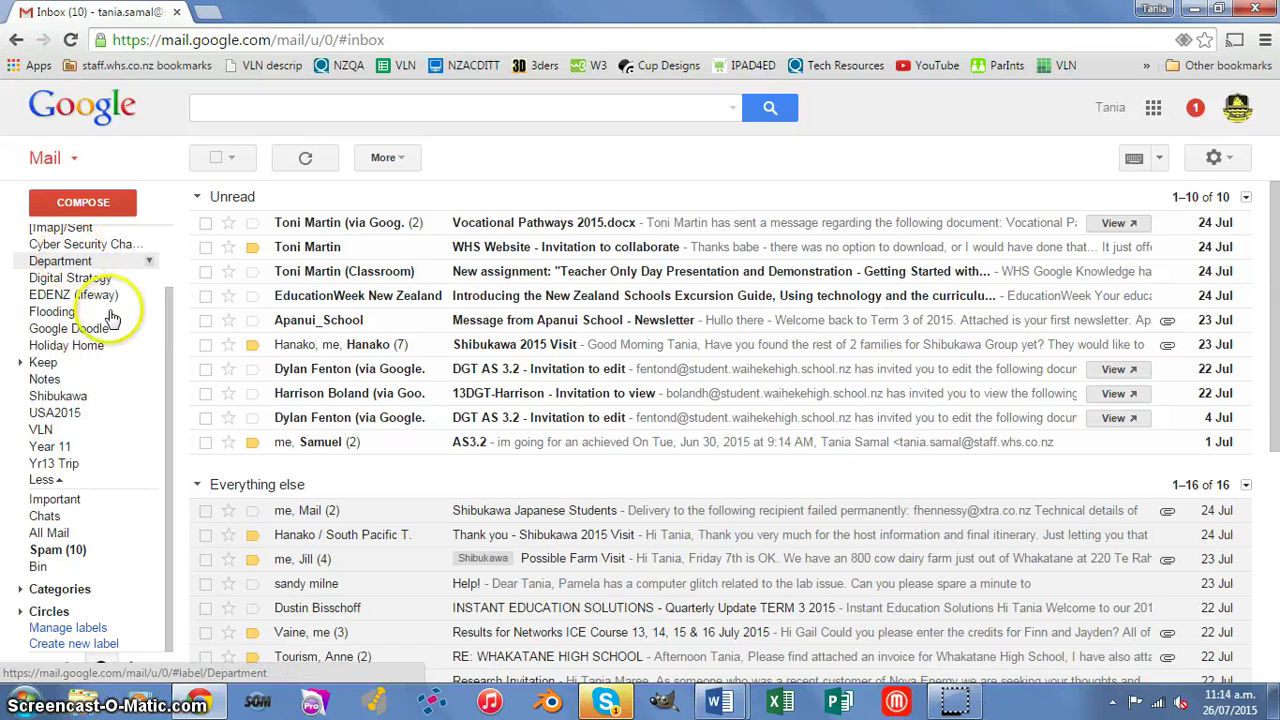
scroll(165, 300, up, 2)
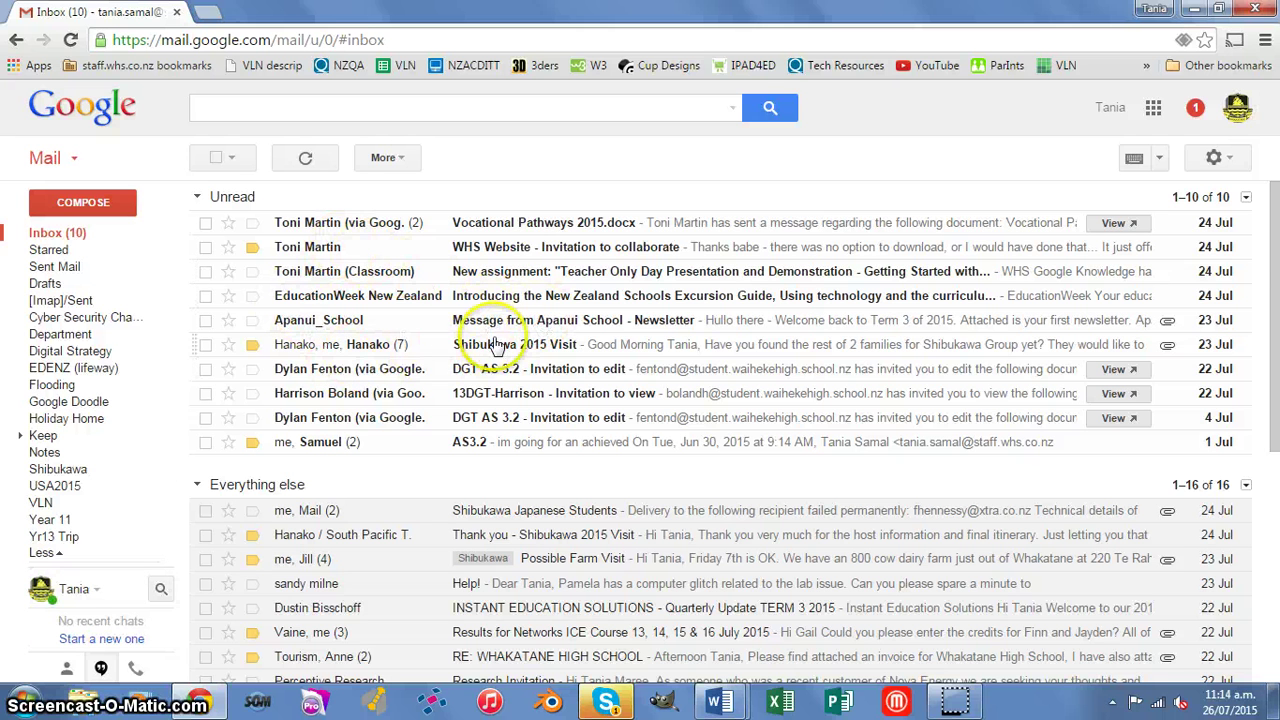
Move the unread "Shibukawa 2015 Visit" conversation from the inbox to the Shibukawa folder
click(205, 345)
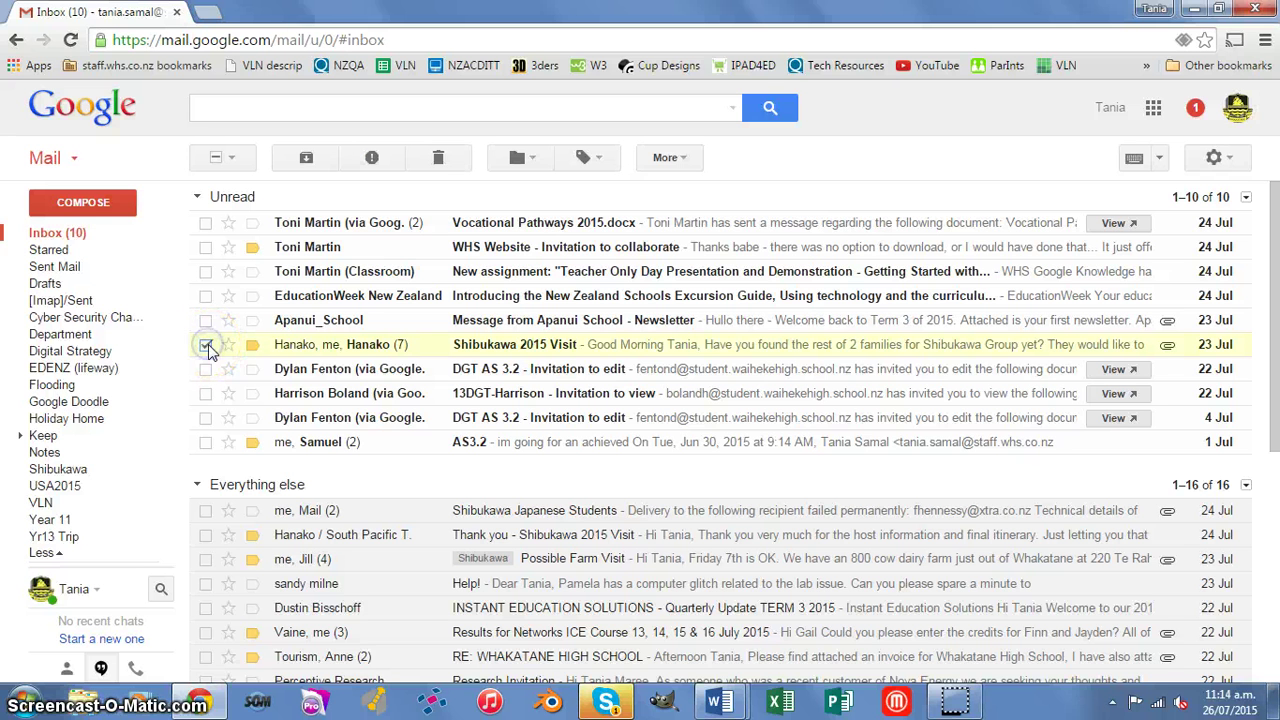
click(520, 157)
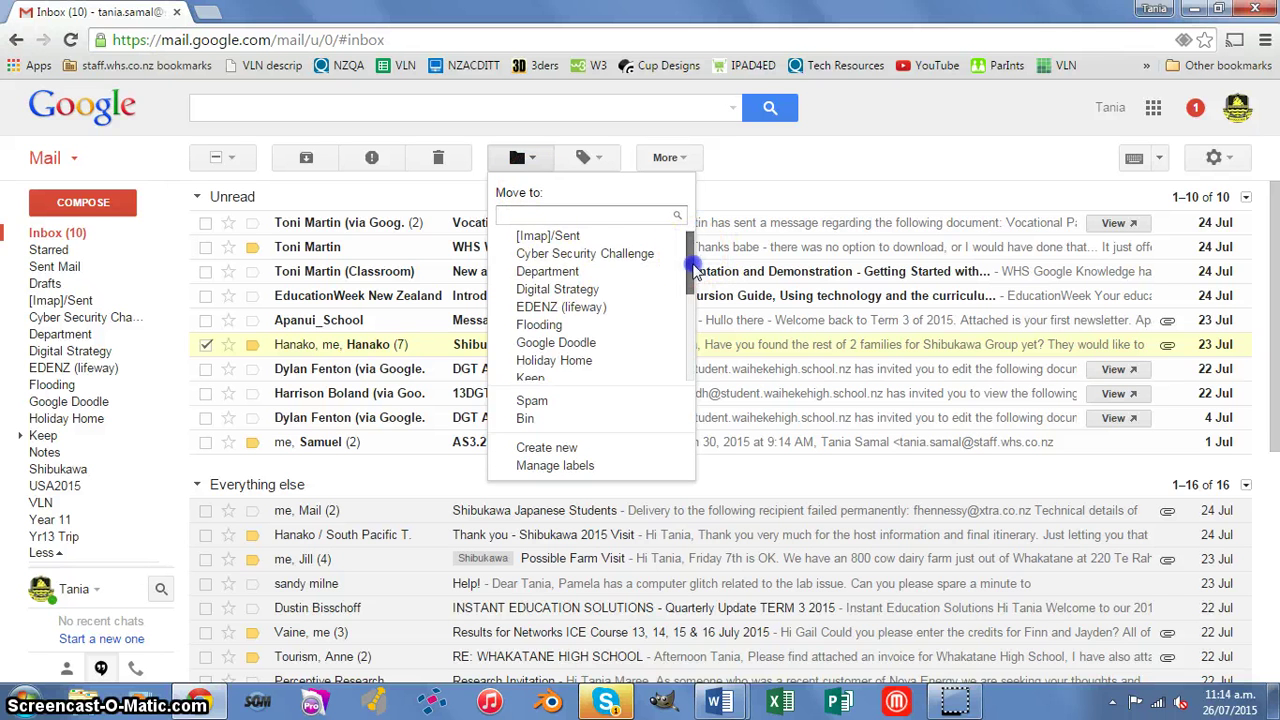
drag(690, 258, 692, 322)
click(606, 298)
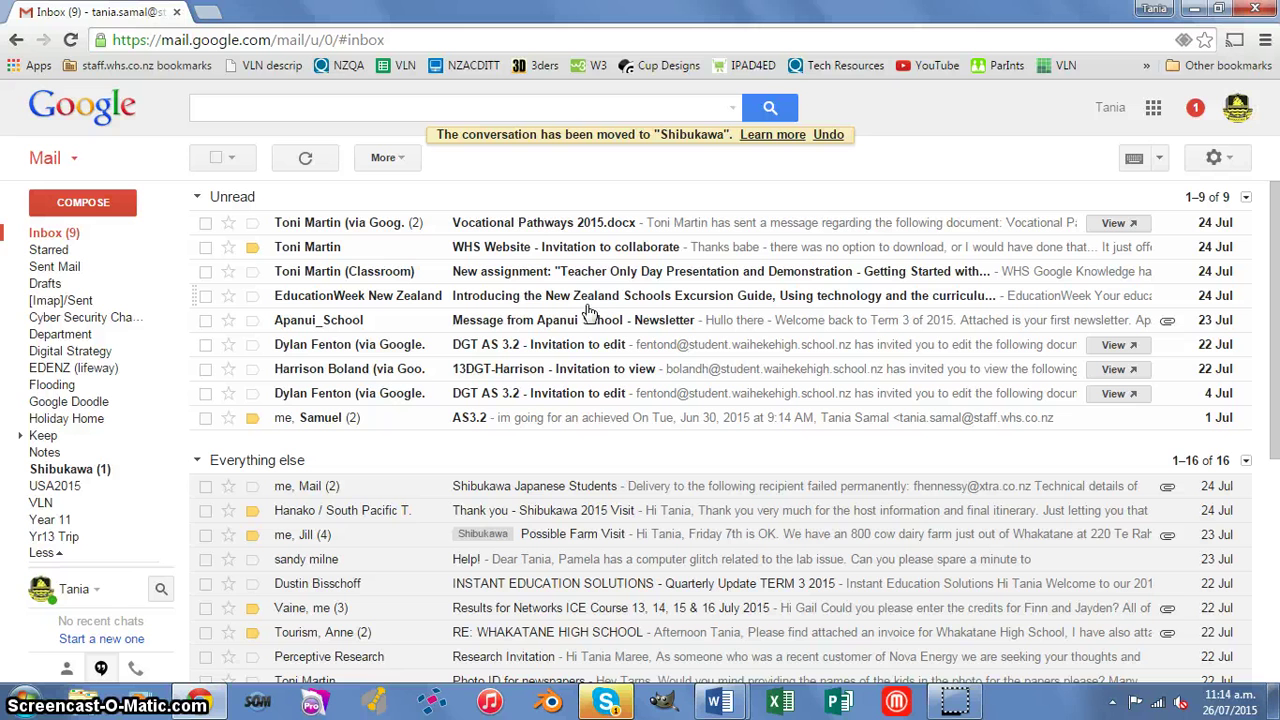
Move the 22 Jul "DGT AS 3.2 - Invitation to edit" conversation from the inbox to the VLN folder
click(205, 344)
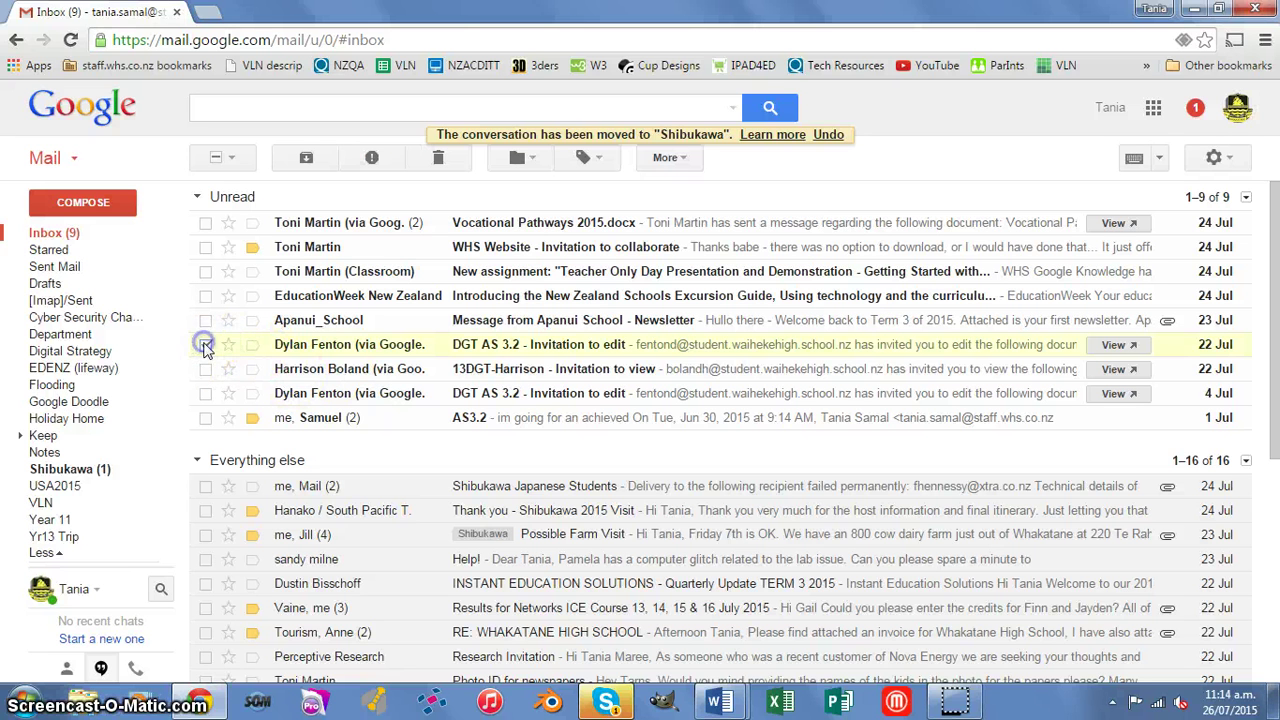
click(527, 162)
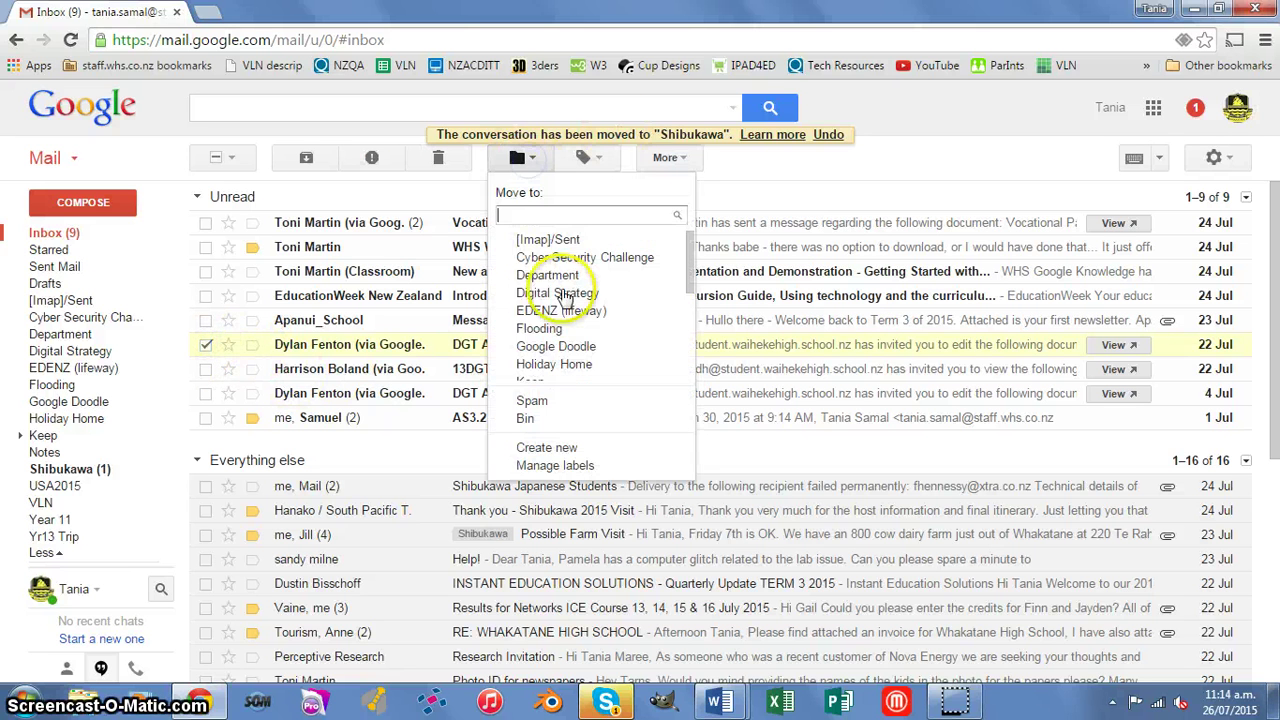
drag(691, 268, 691, 328)
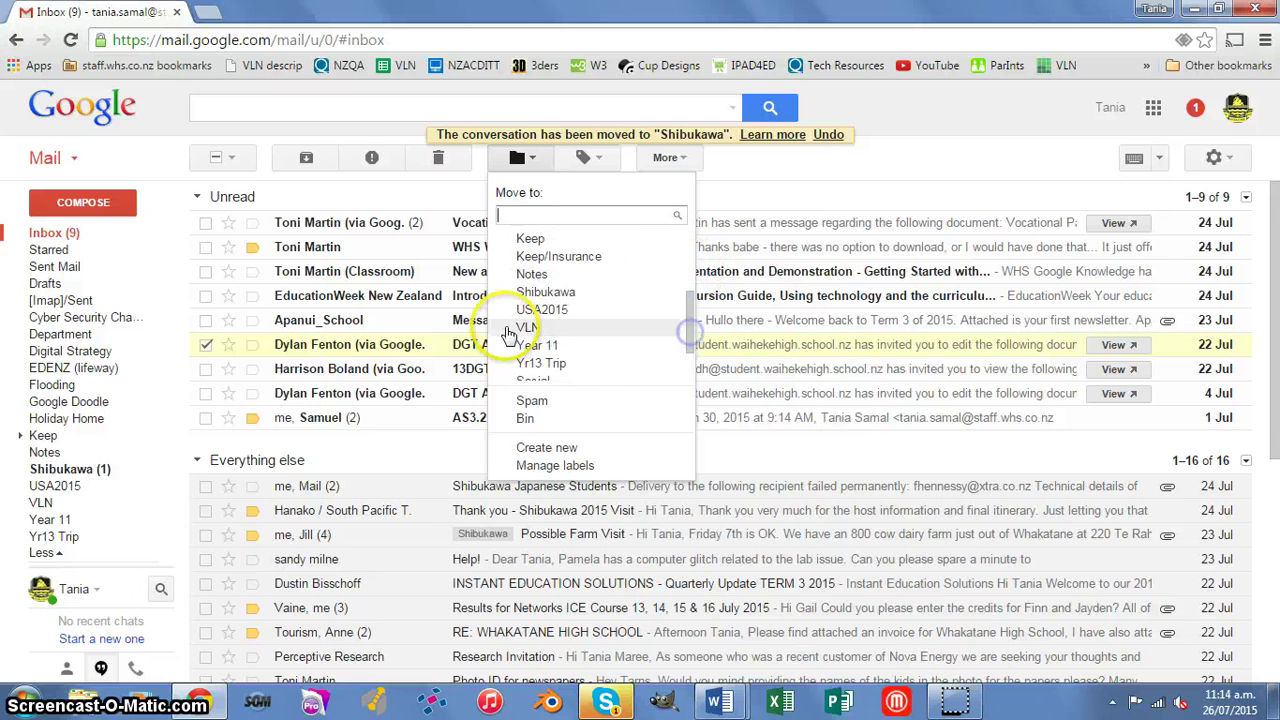
click(510, 330)
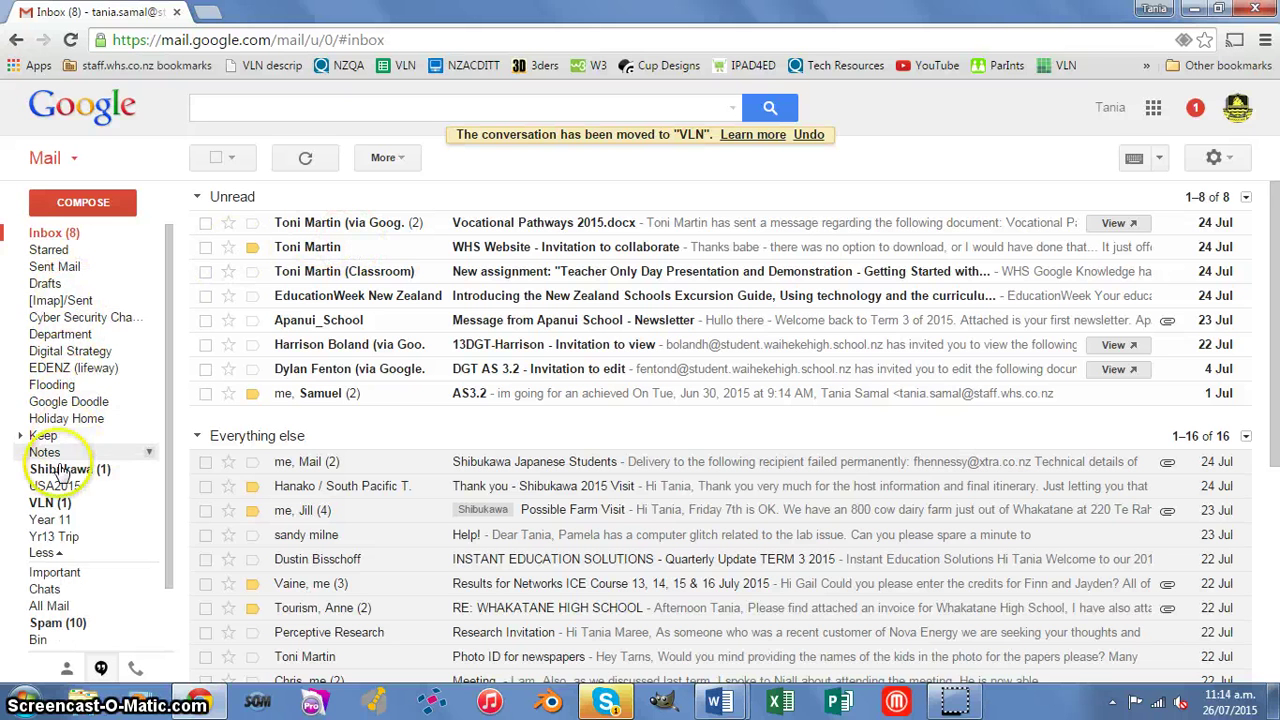
View the conversations filed in the Shibukawa folder and return to the inbox
click(50, 503)
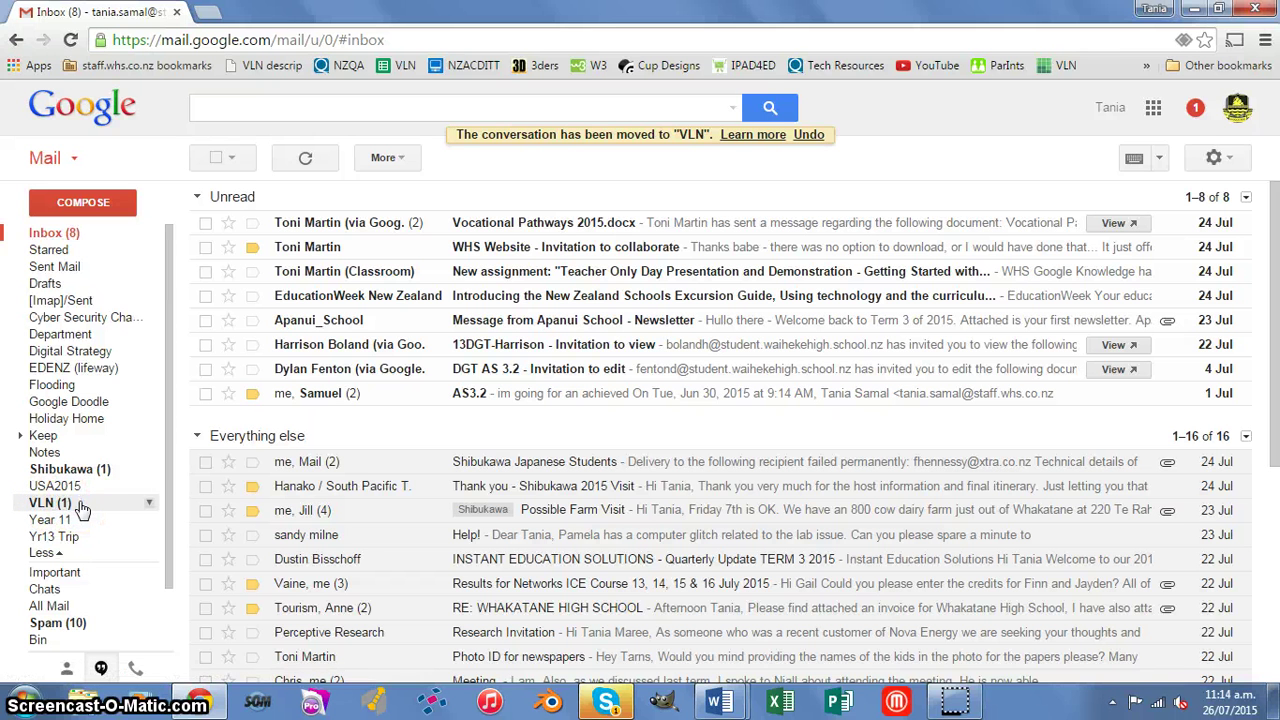
click(83, 470)
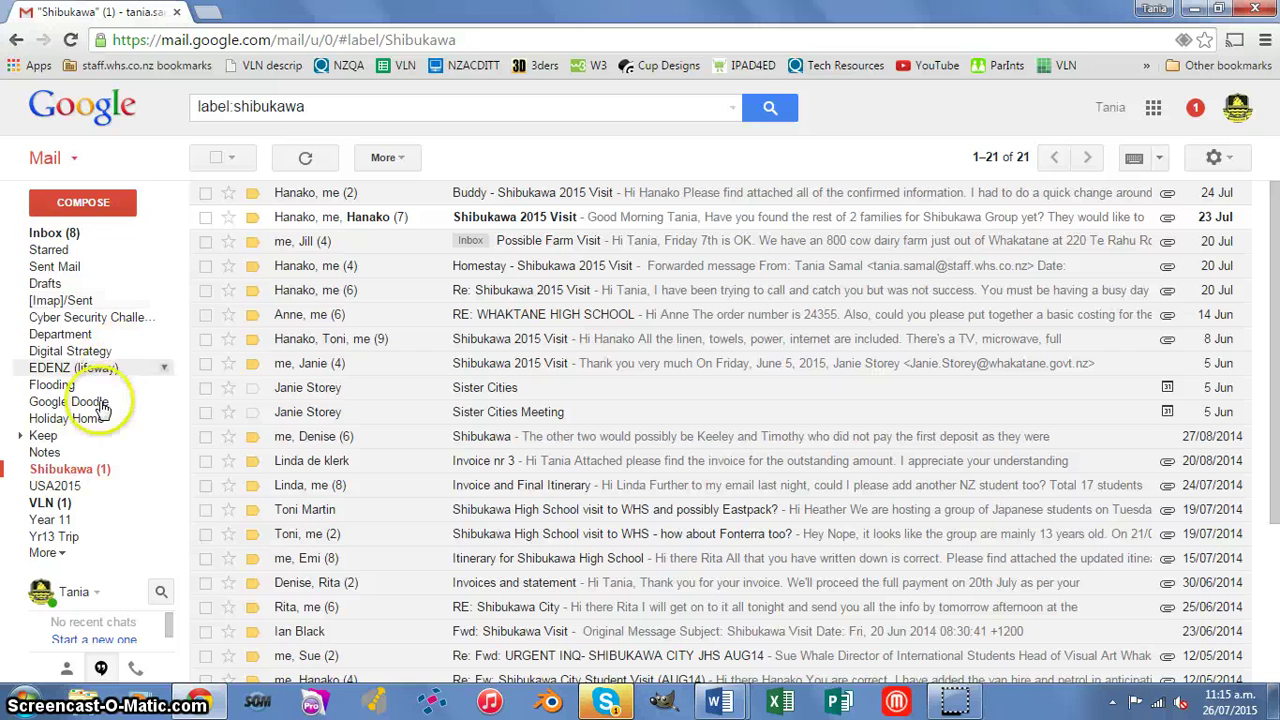
click(58, 238)
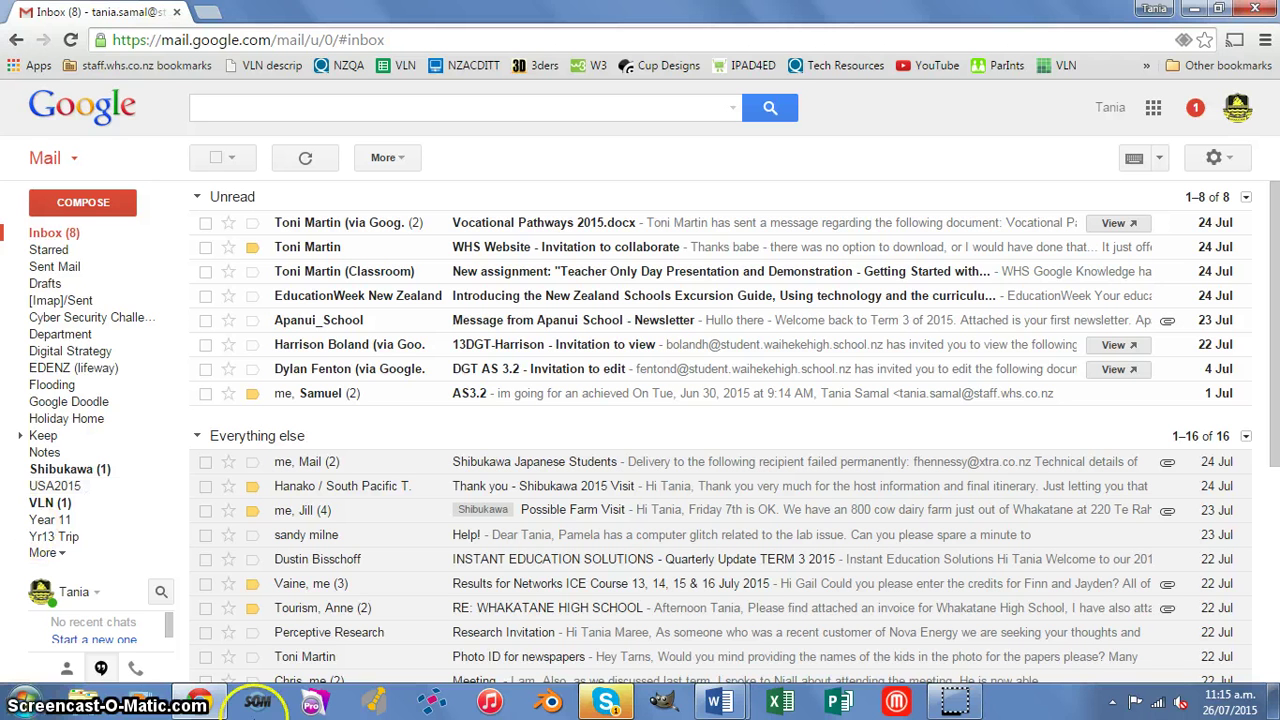
Switch to Document1 in Word and move the blank cover shape down to reveal the "Everything else area" bullet
click(722, 702)
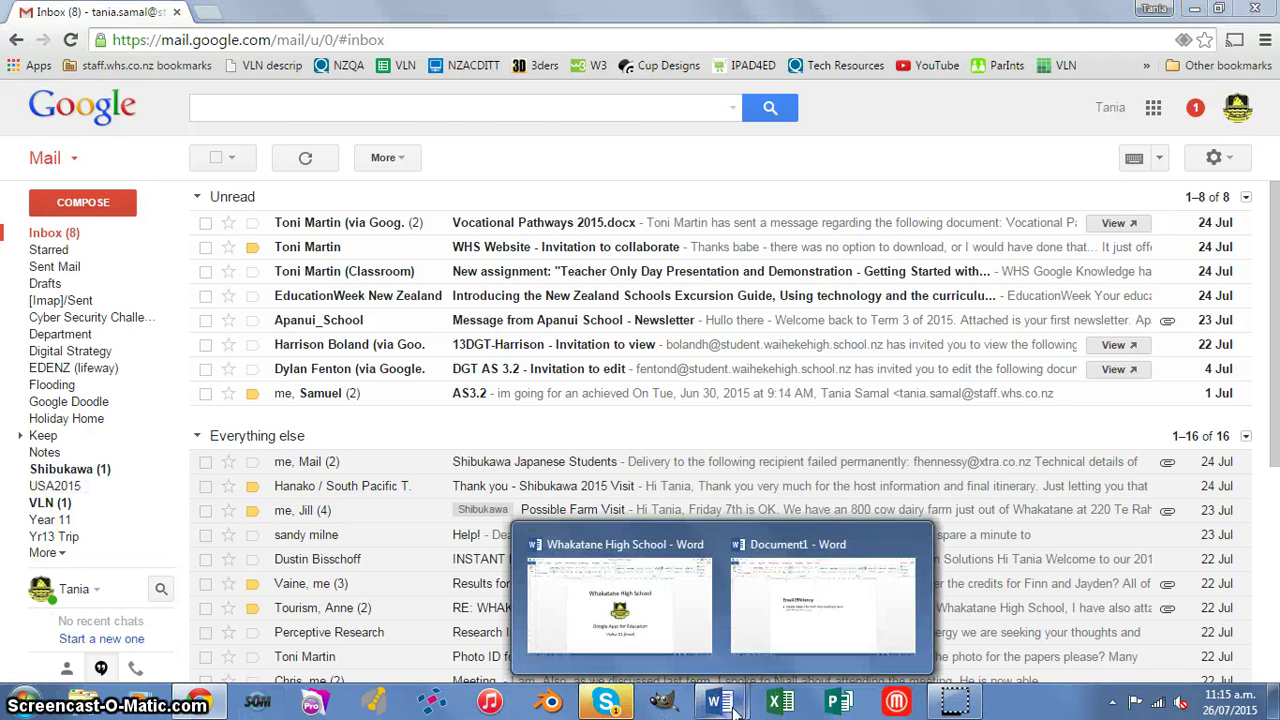
click(805, 600)
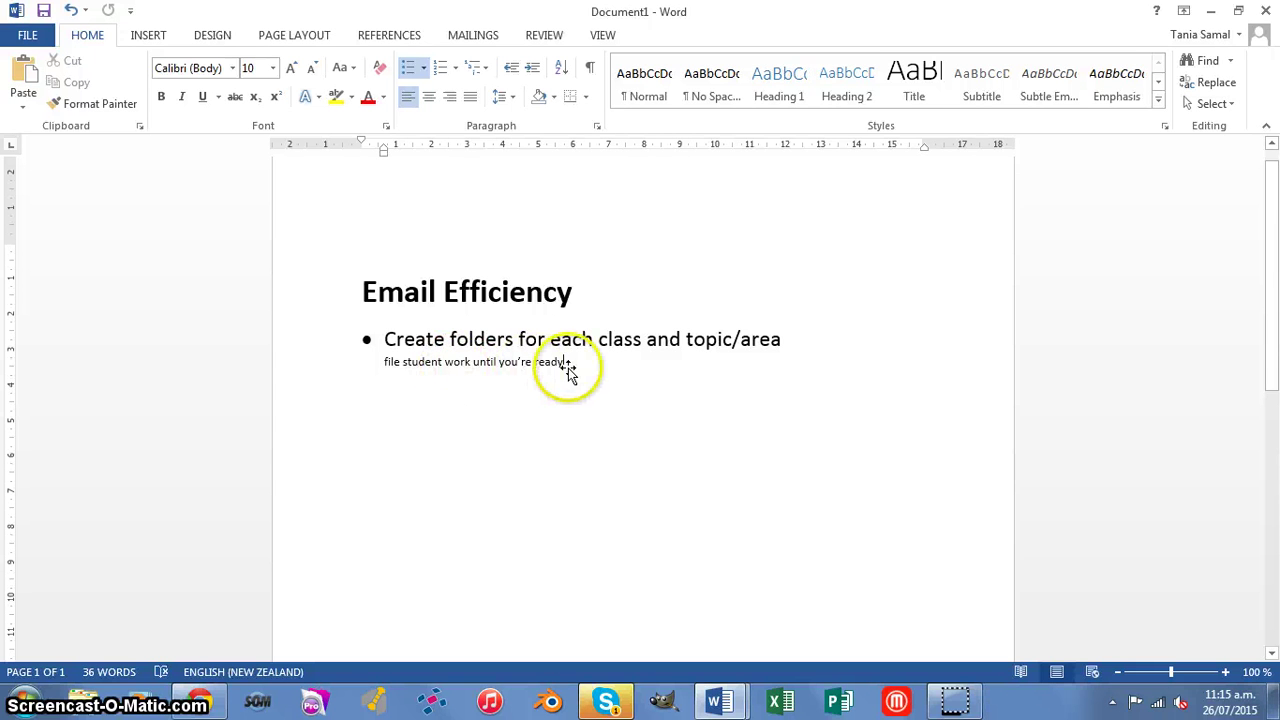
click(575, 432)
mouse_move(575, 432)
mouse_down()
mouse_move(608, 417)
mouse_move(606, 457)
mouse_up()
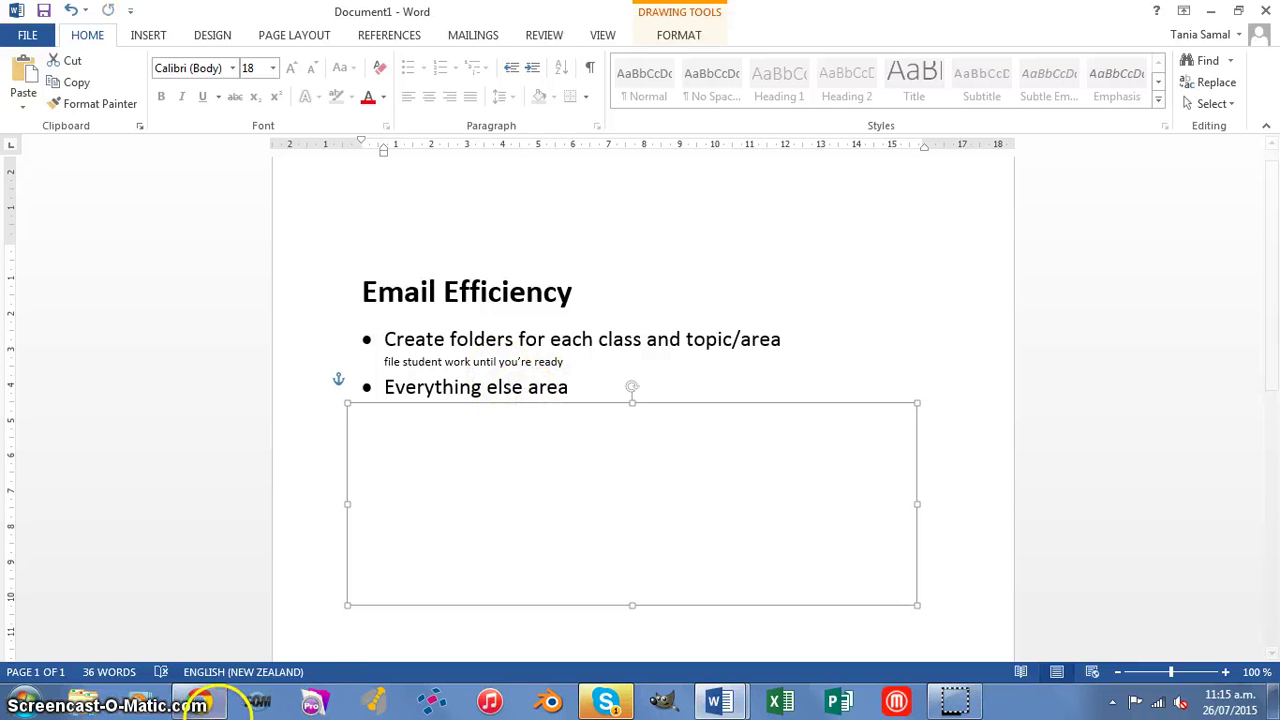
Switch to Gmail, view the "INSTANT EDUCATION SOLUTIONS - Quarterly Update TERM 3 2015" email under Everything else, and return to the inbox
click(199, 701)
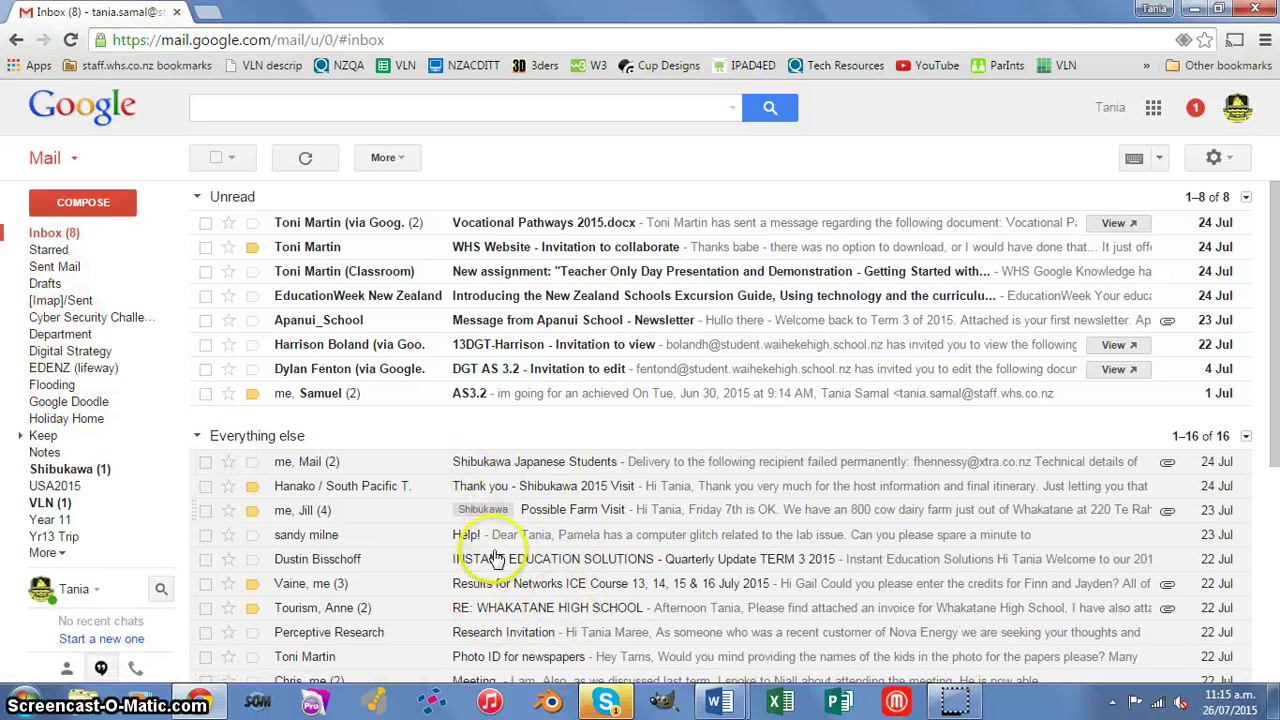
click(578, 560)
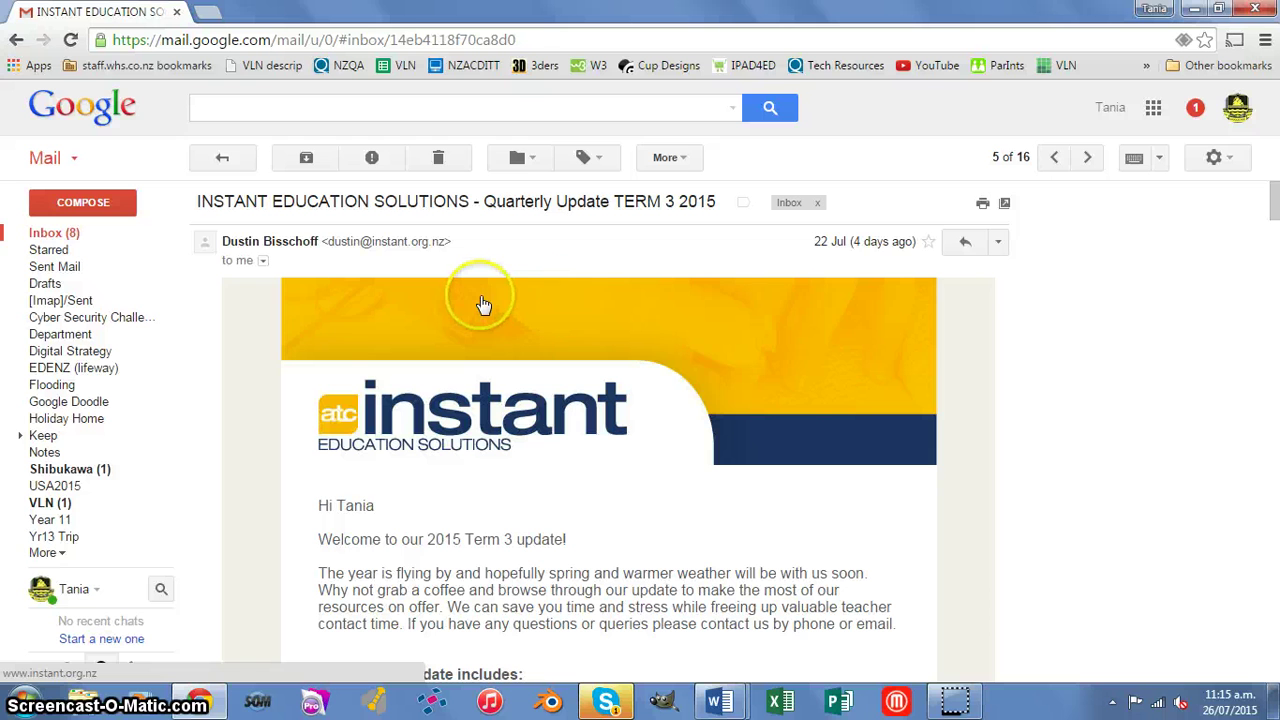
click(78, 237)
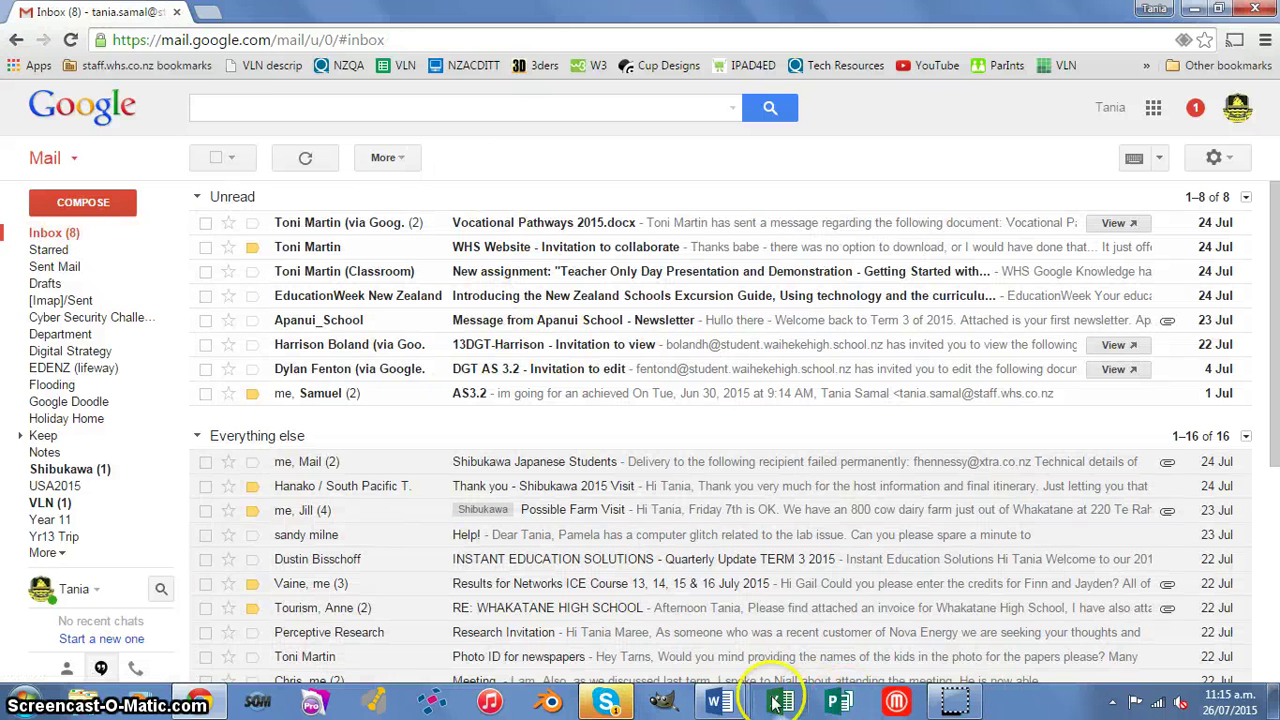
Switch to Document1 in Word and move the cover shape below the "Email groups for each class, department, group, etc" bullet
click(724, 704)
click(789, 627)
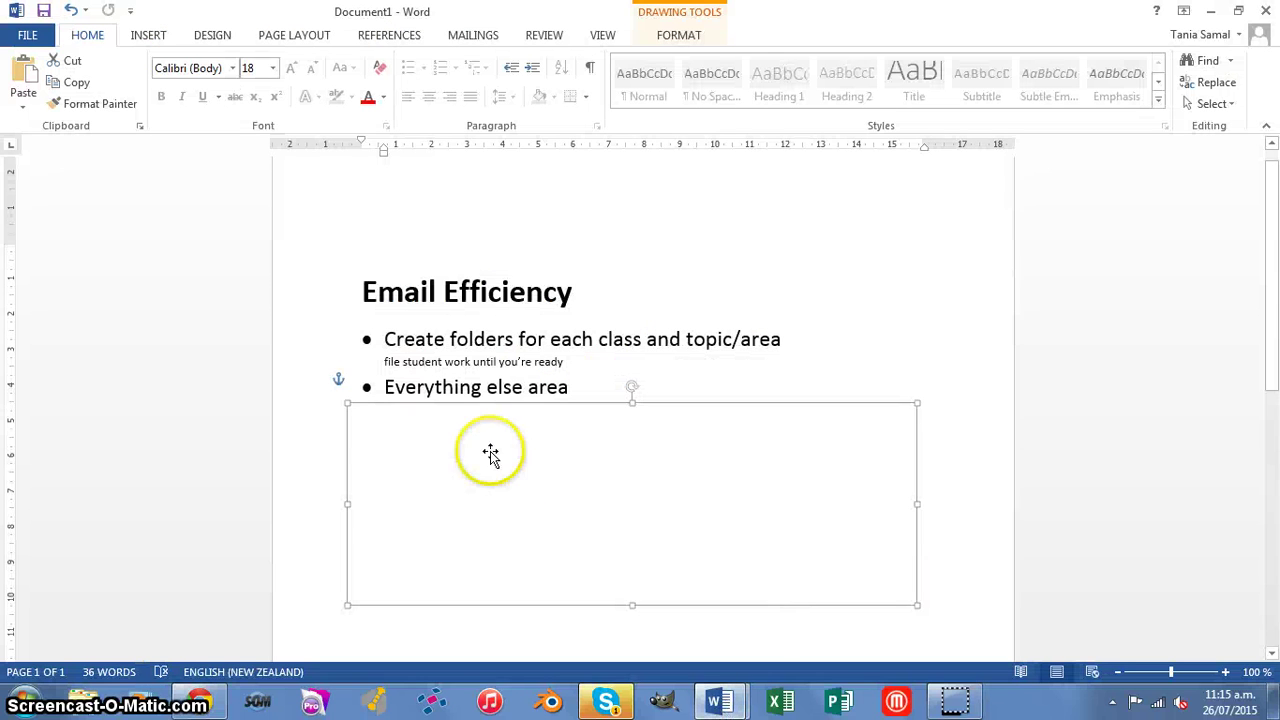
text(Email groups for each class, department, group, etc)
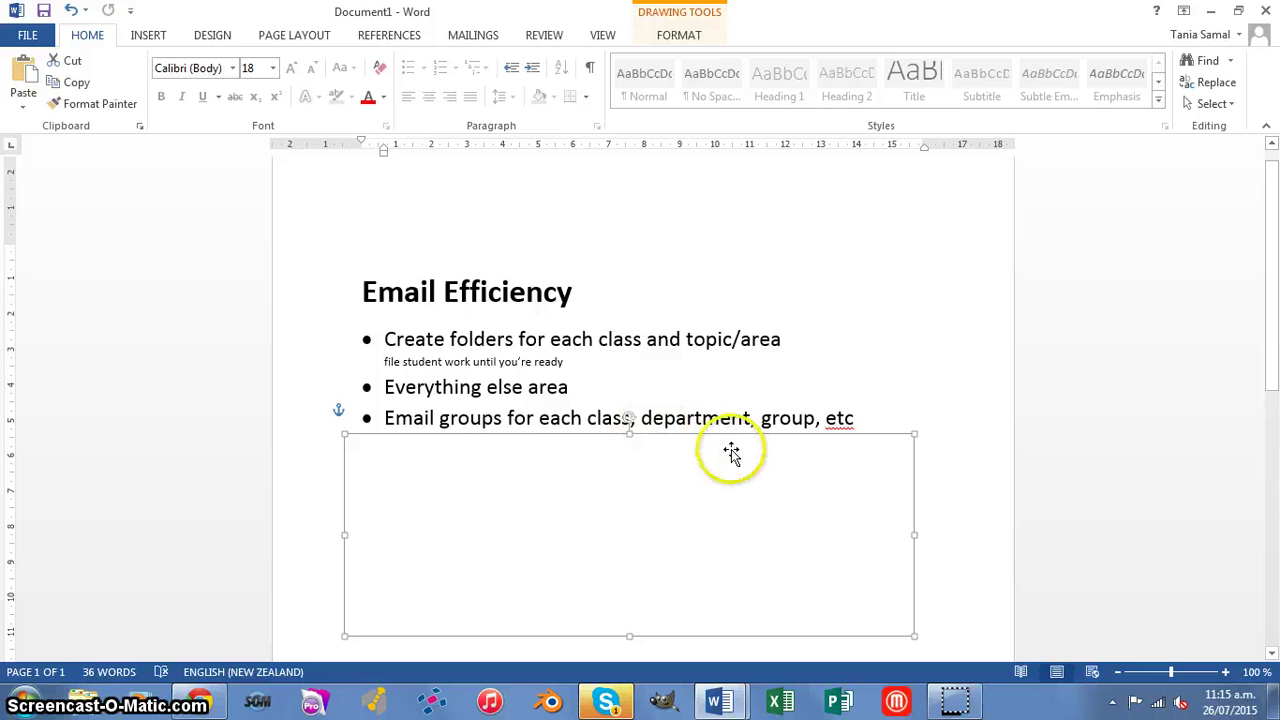
click(714, 420)
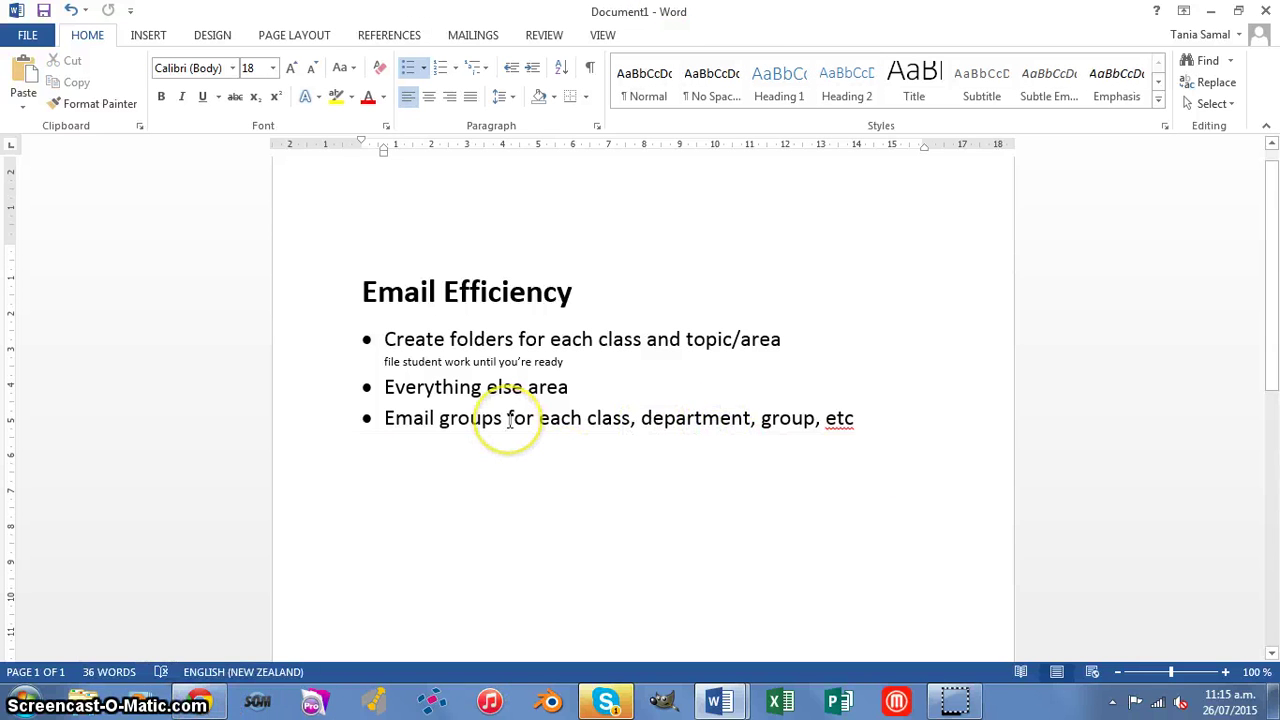
Switch to Gmail's Contacts and examine the members of the Yr11 DGT Line2 group
click(200, 703)
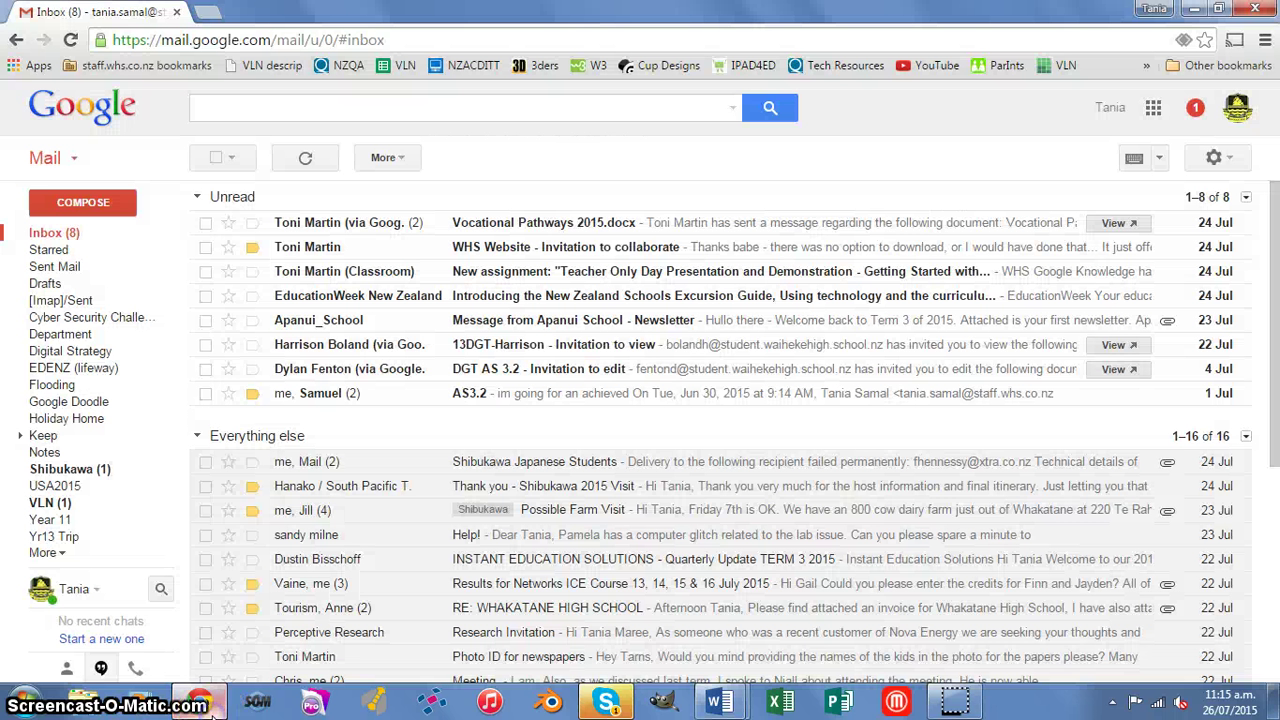
click(78, 163)
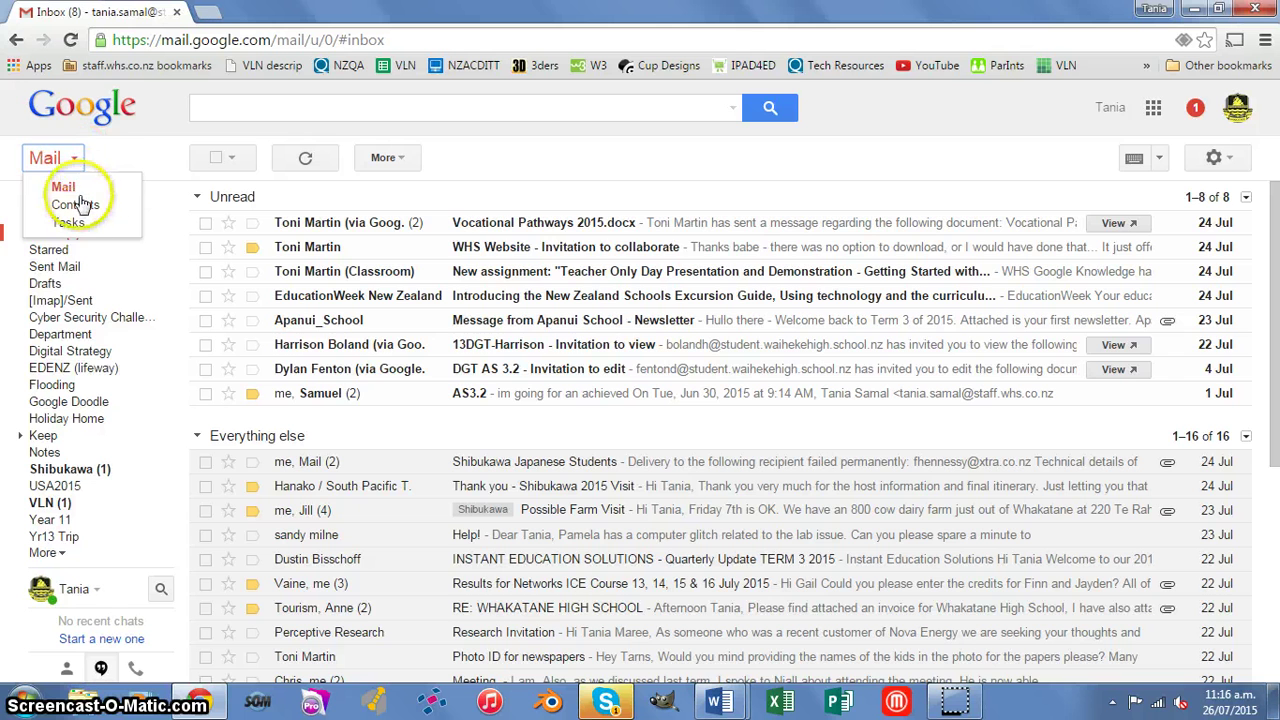
click(82, 205)
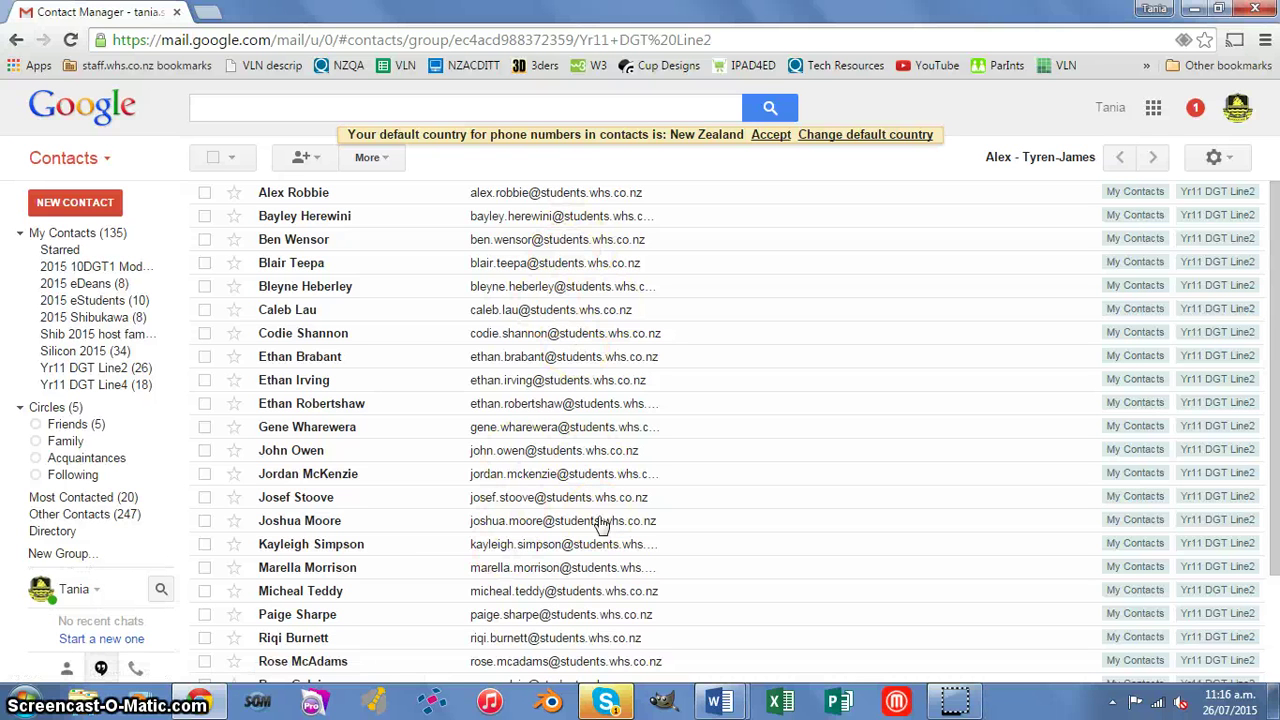
click(259, 362)
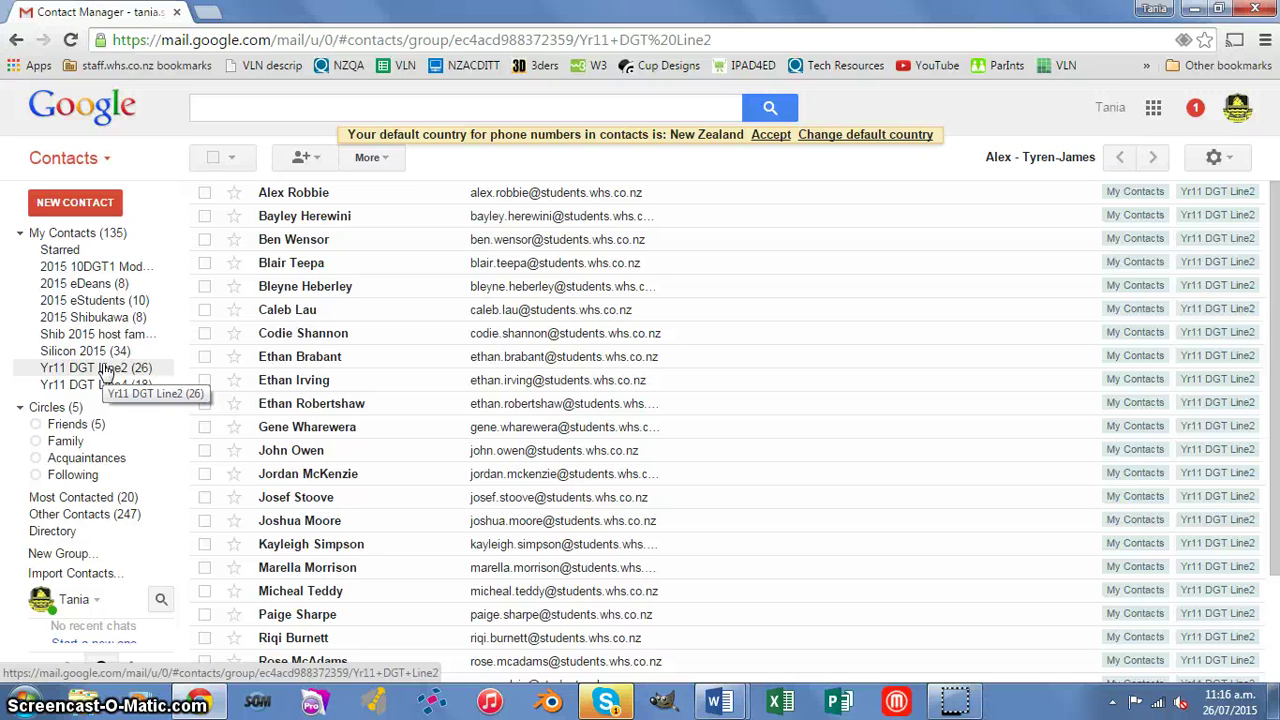
Create a new contact group named "Year 13 DGT"
click(63, 554)
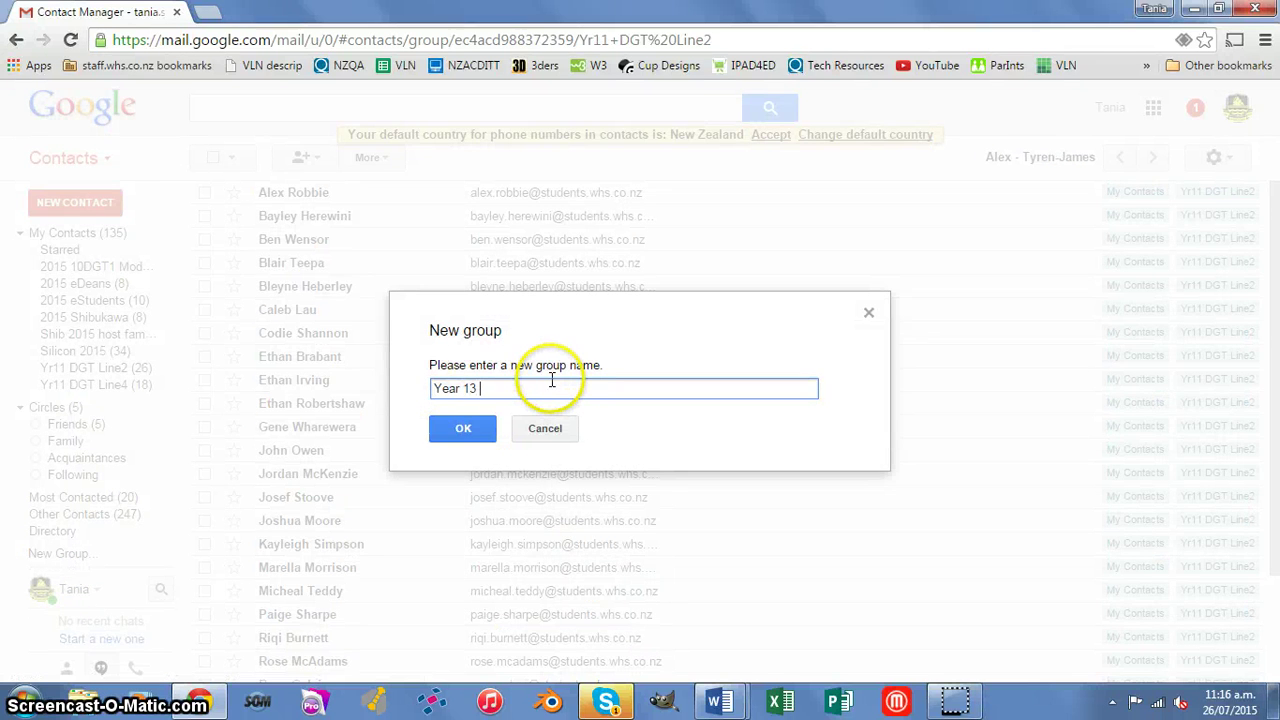
key(Return)
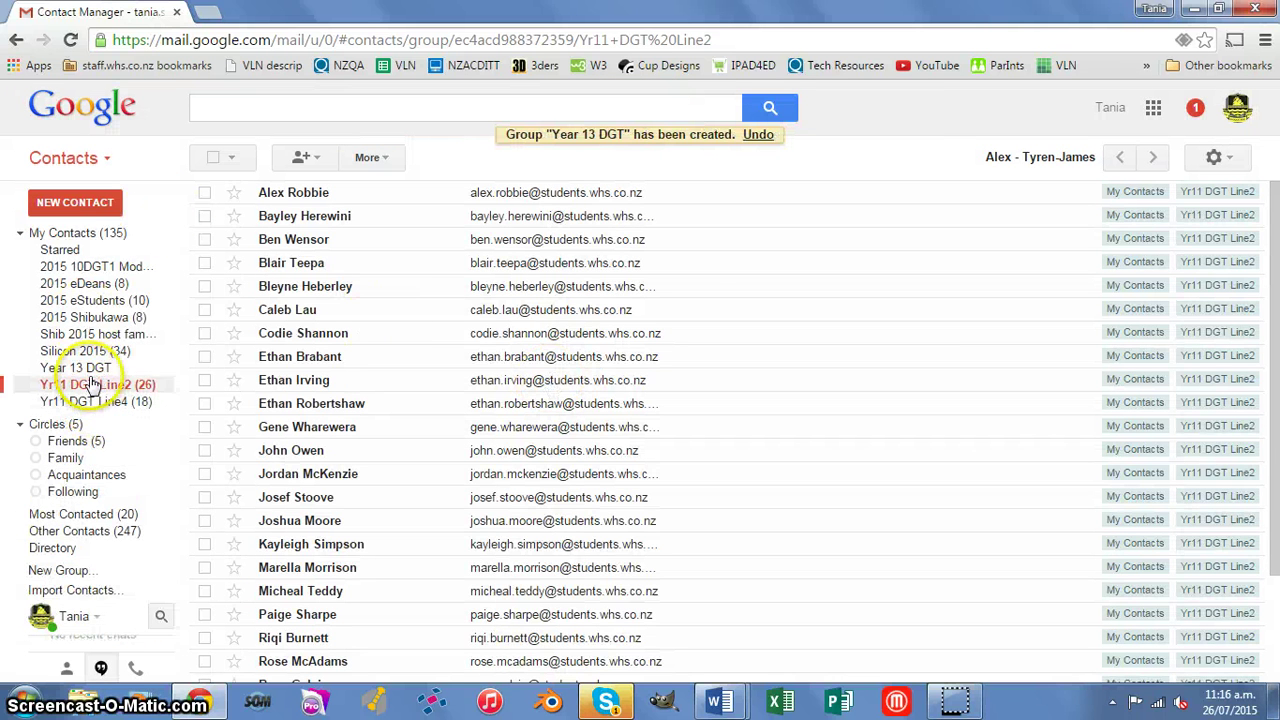
Add a student contact to the Year 13 DGT group and return to the mail inbox
click(90, 368)
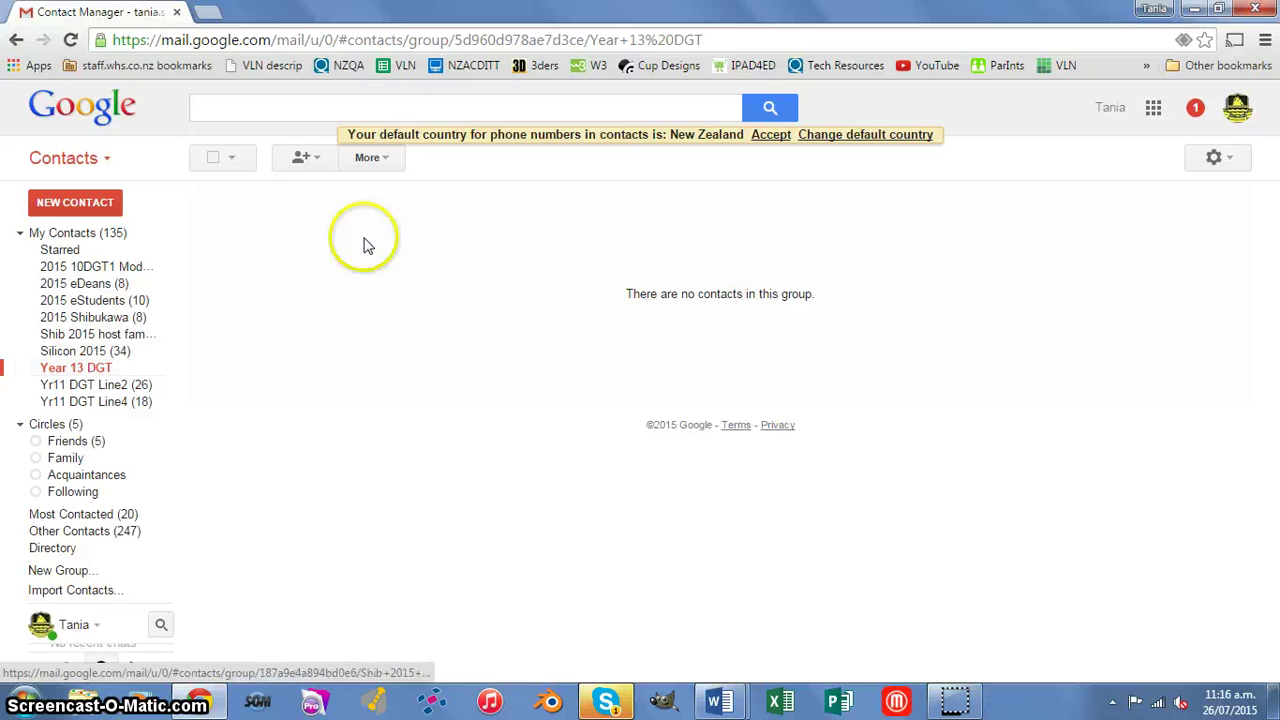
click(305, 158)
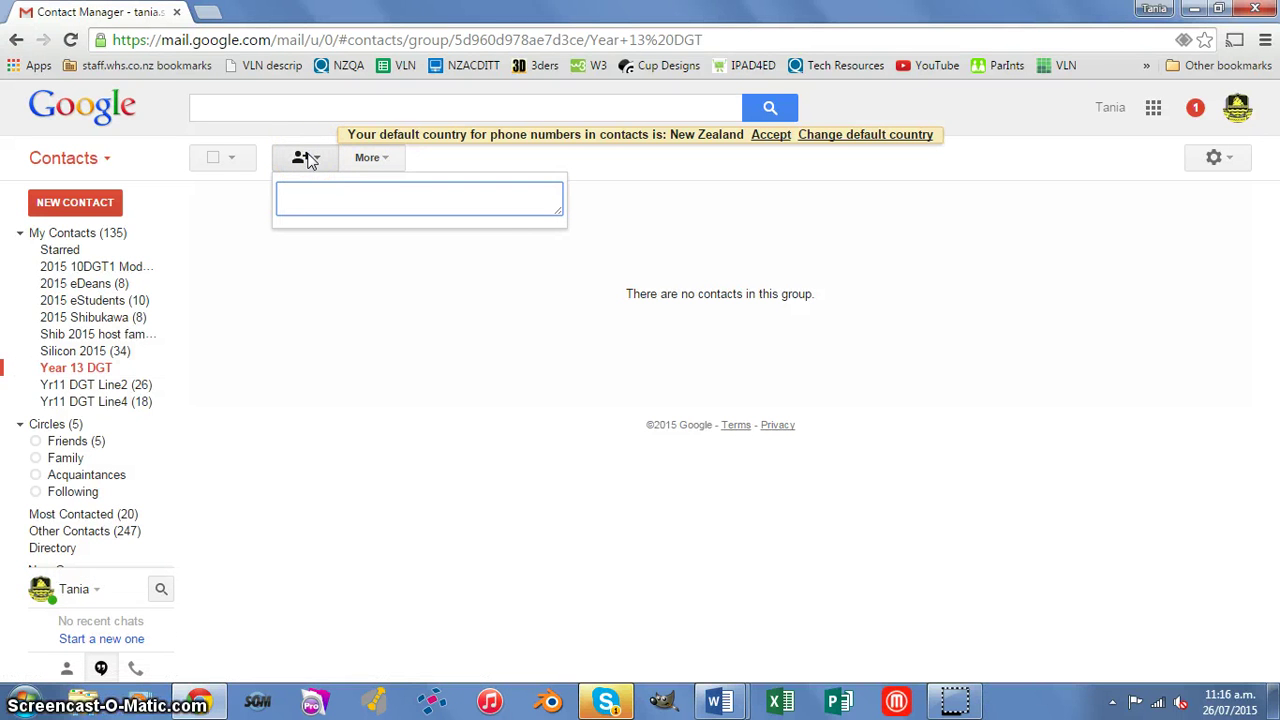
text(max)
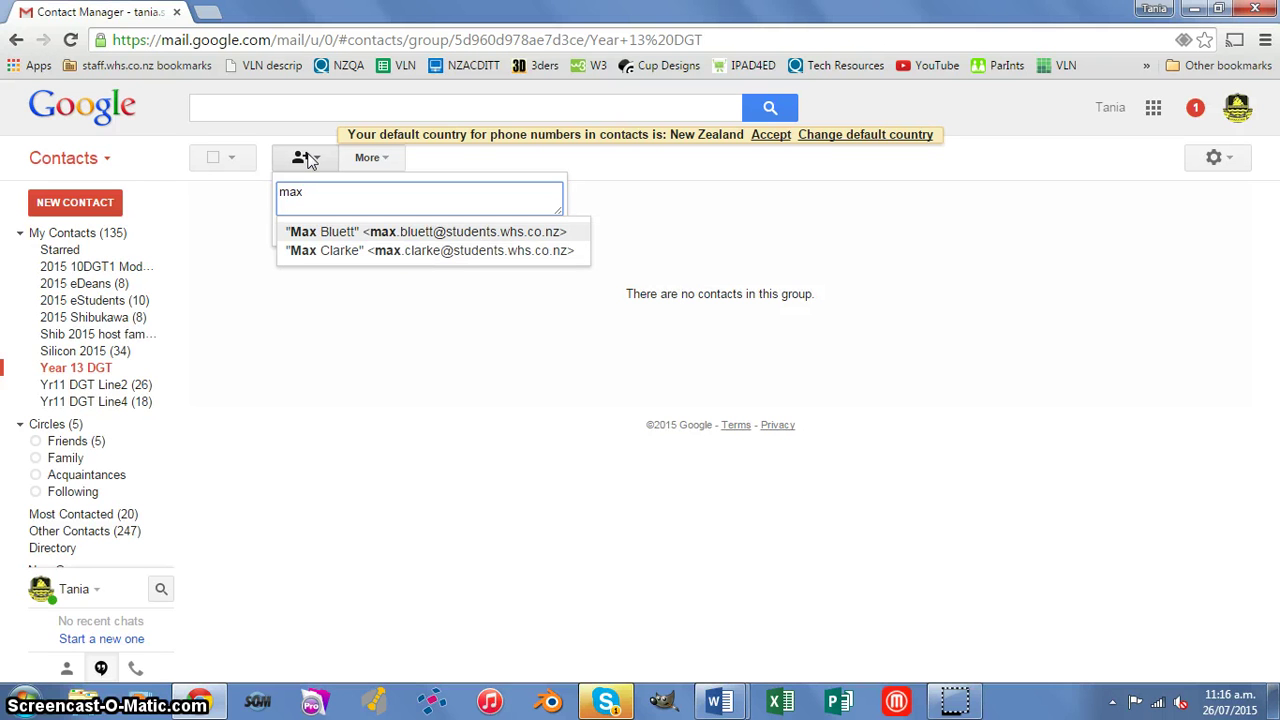
click(334, 254)
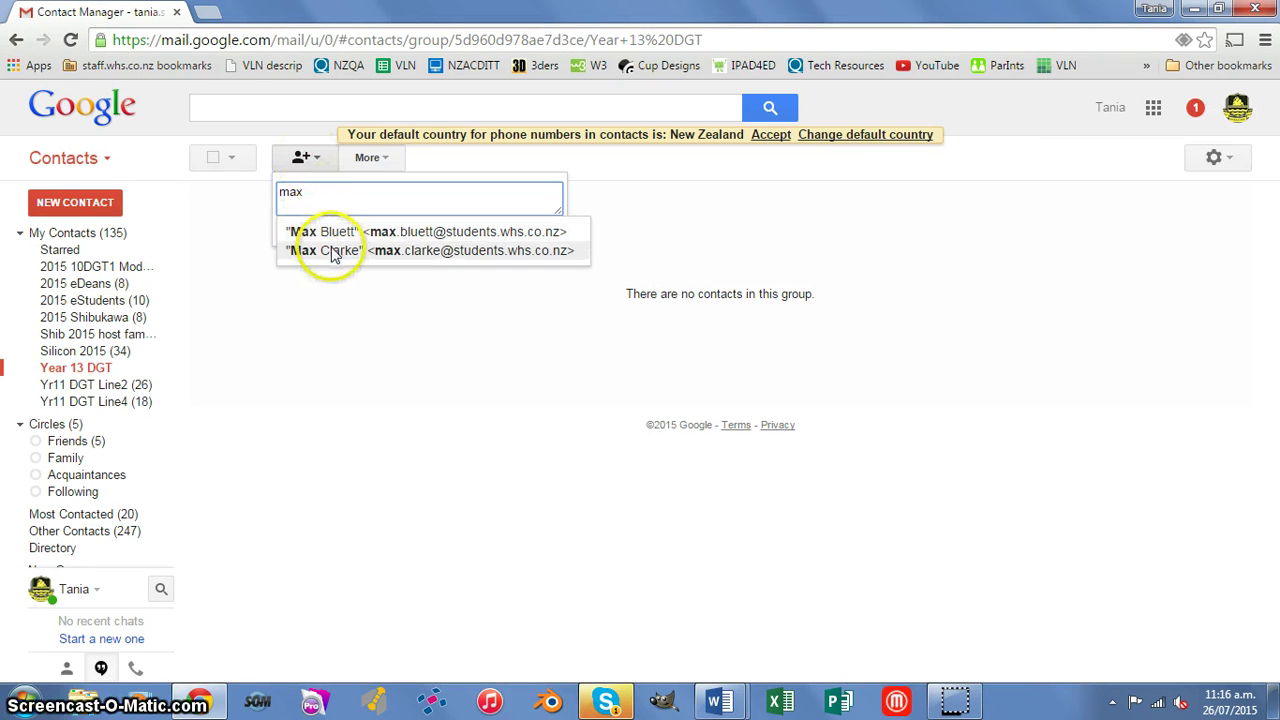
click(403, 250)
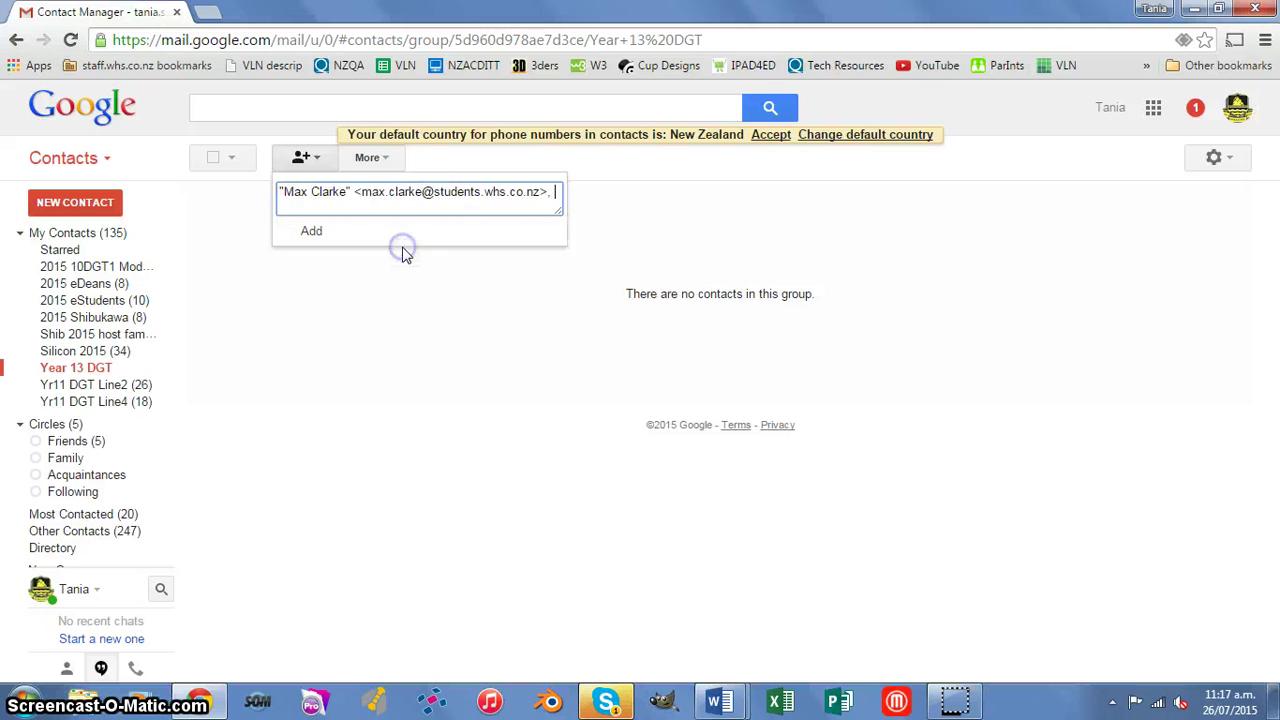
click(331, 233)
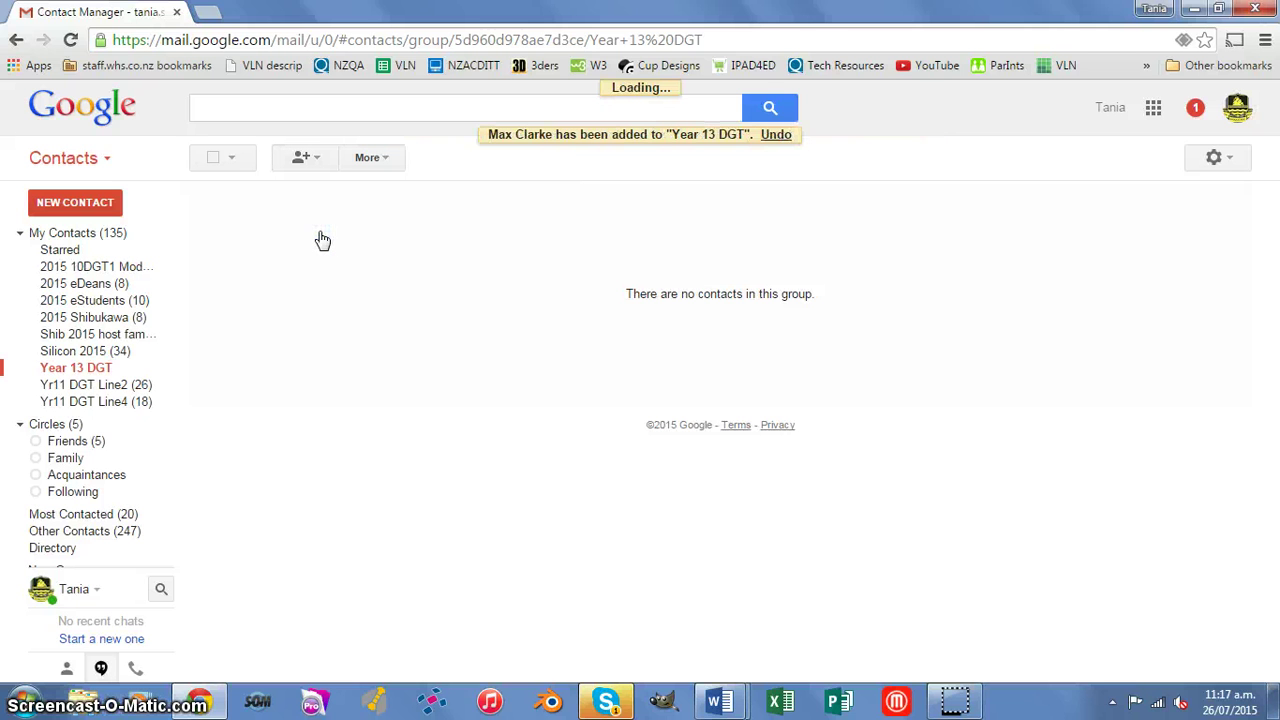
click(314, 305)
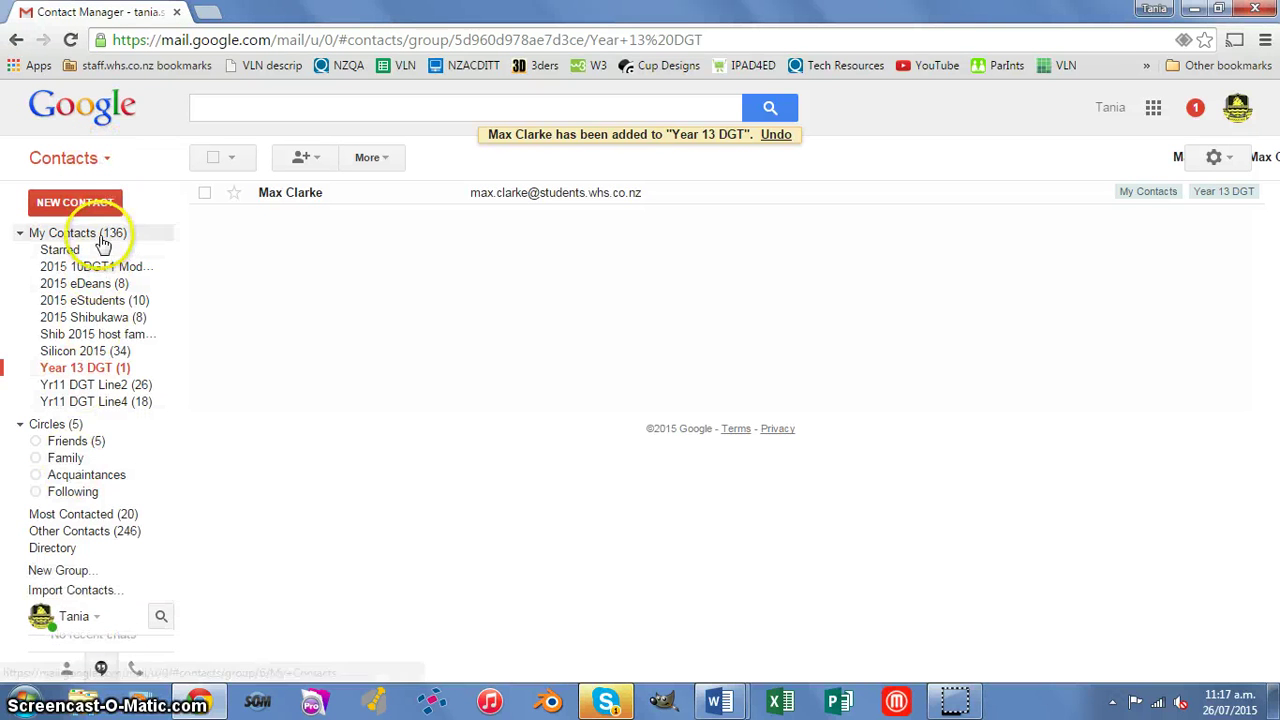
click(110, 160)
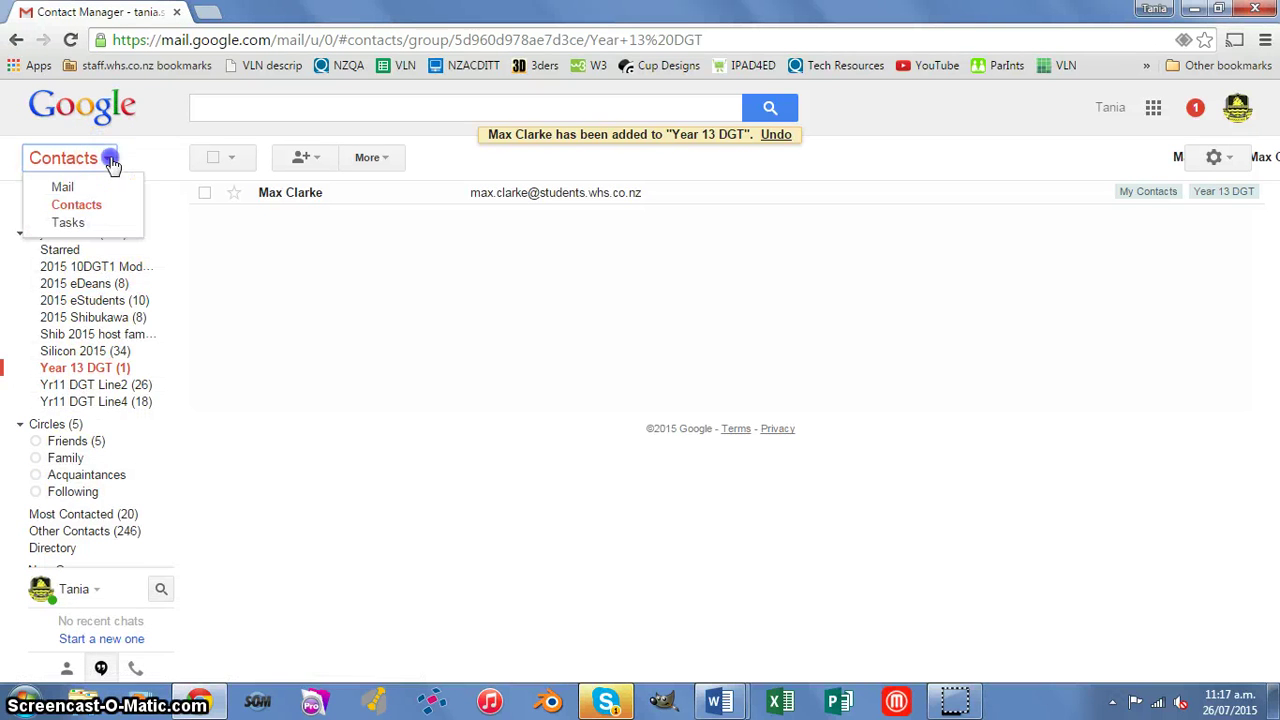
click(100, 189)
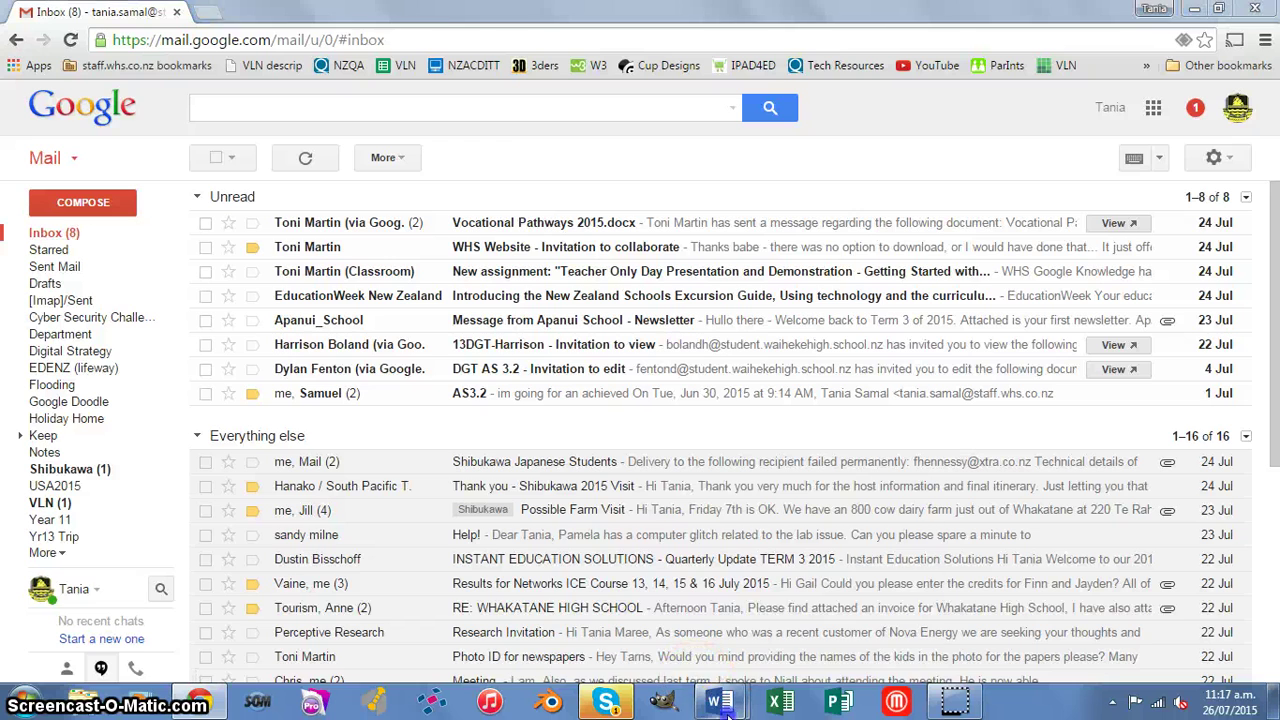
Switch to Document1 in Word and move the cover shape below the "Search" bullet
mouse_move(719, 703)
click(781, 624)
click(566, 526)
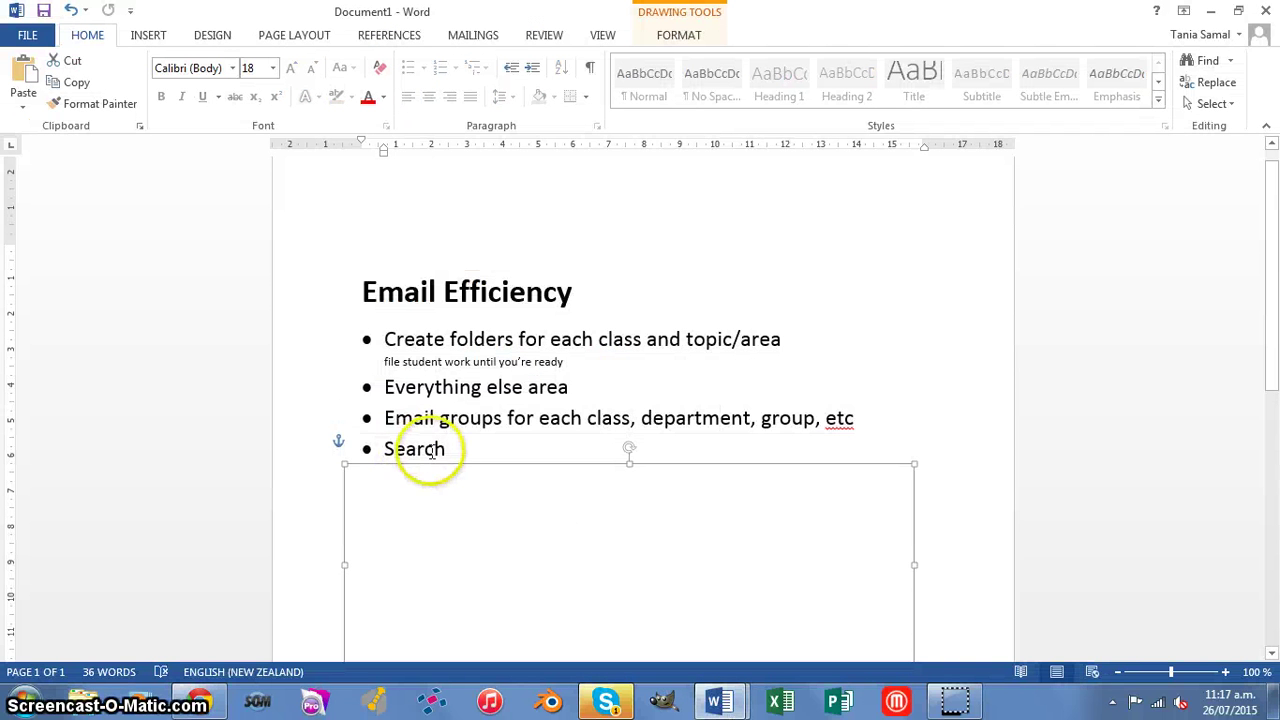
Switch to Gmail, search Sent Mail for a colleague's first name, look through the results, and return to the inbox
click(199, 703)
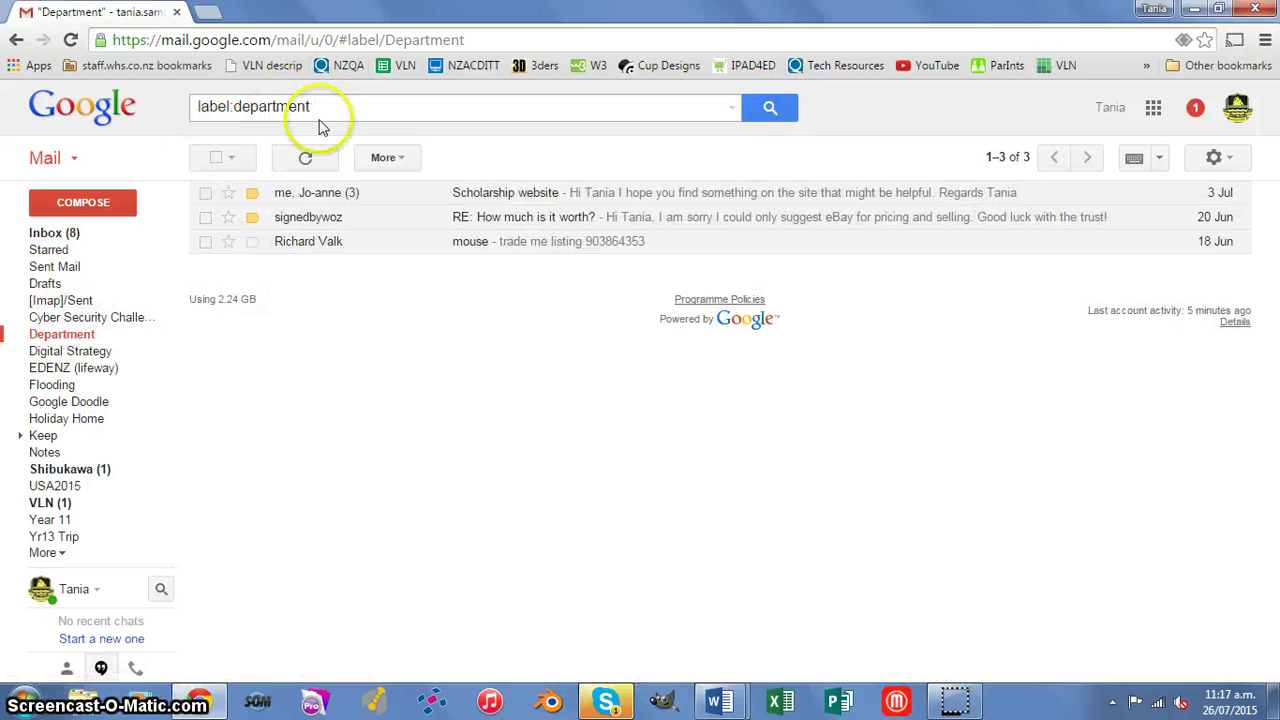
click(52, 233)
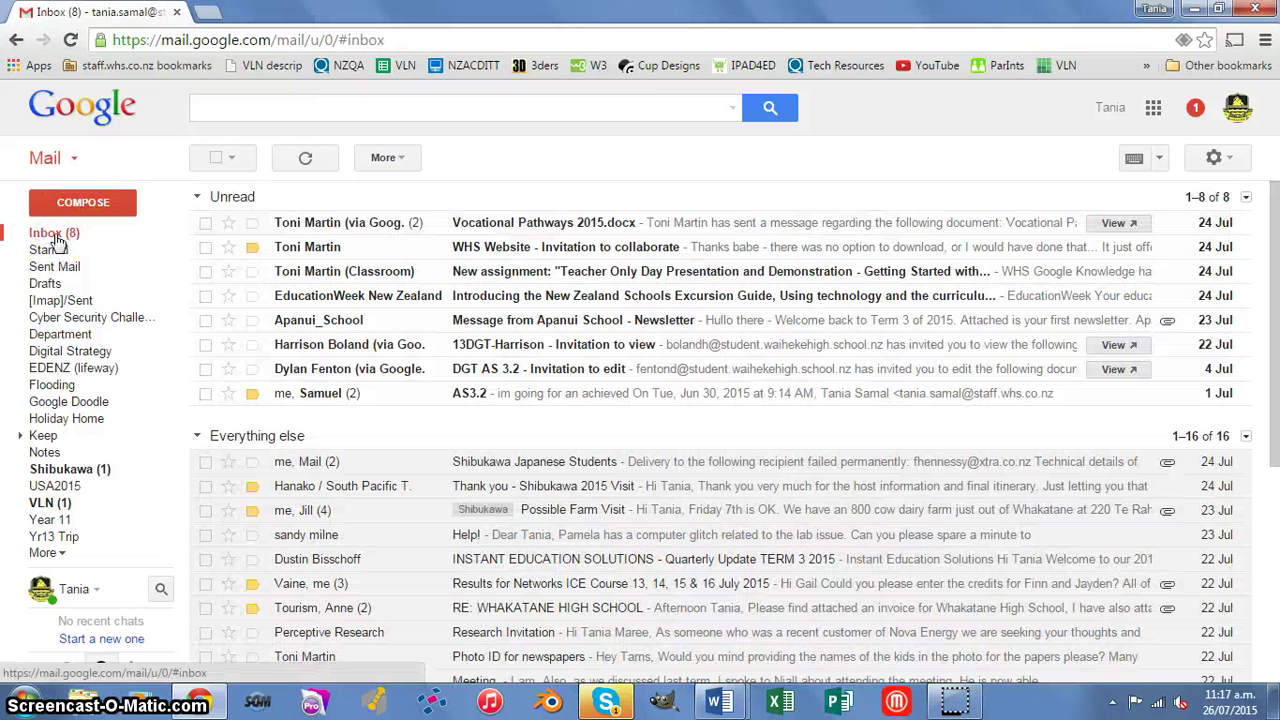
click(55, 268)
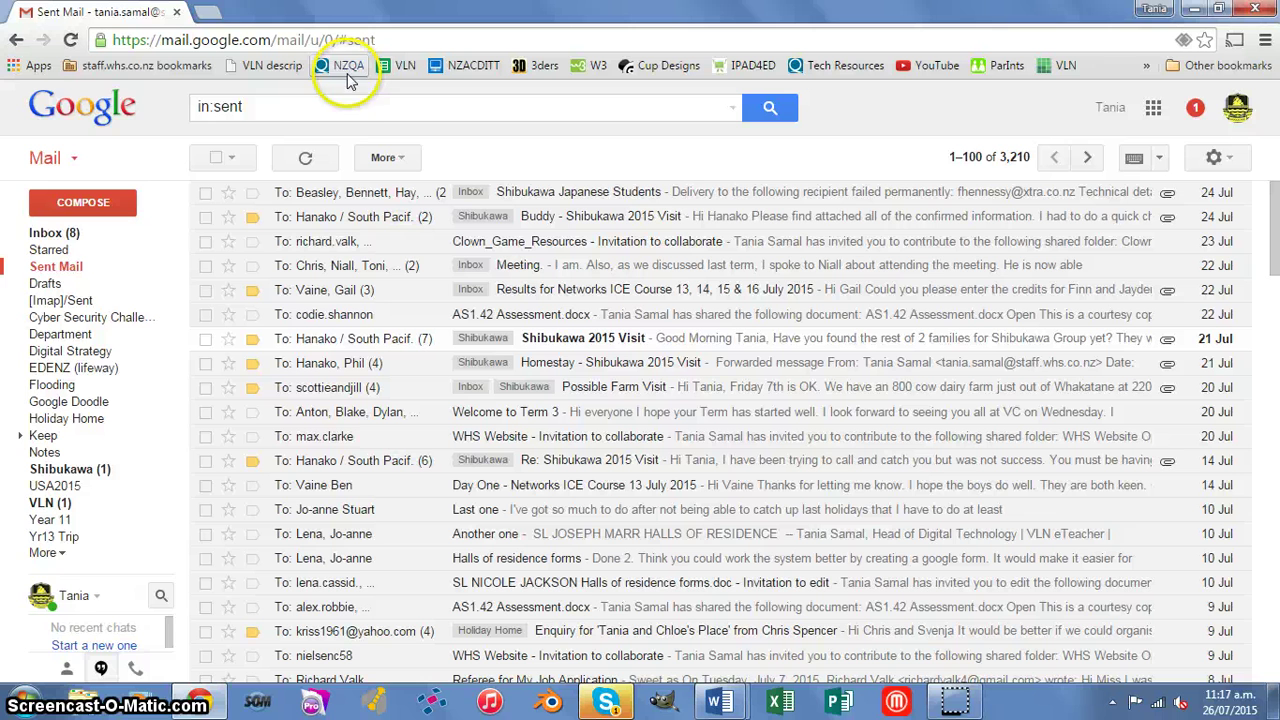
click(346, 108)
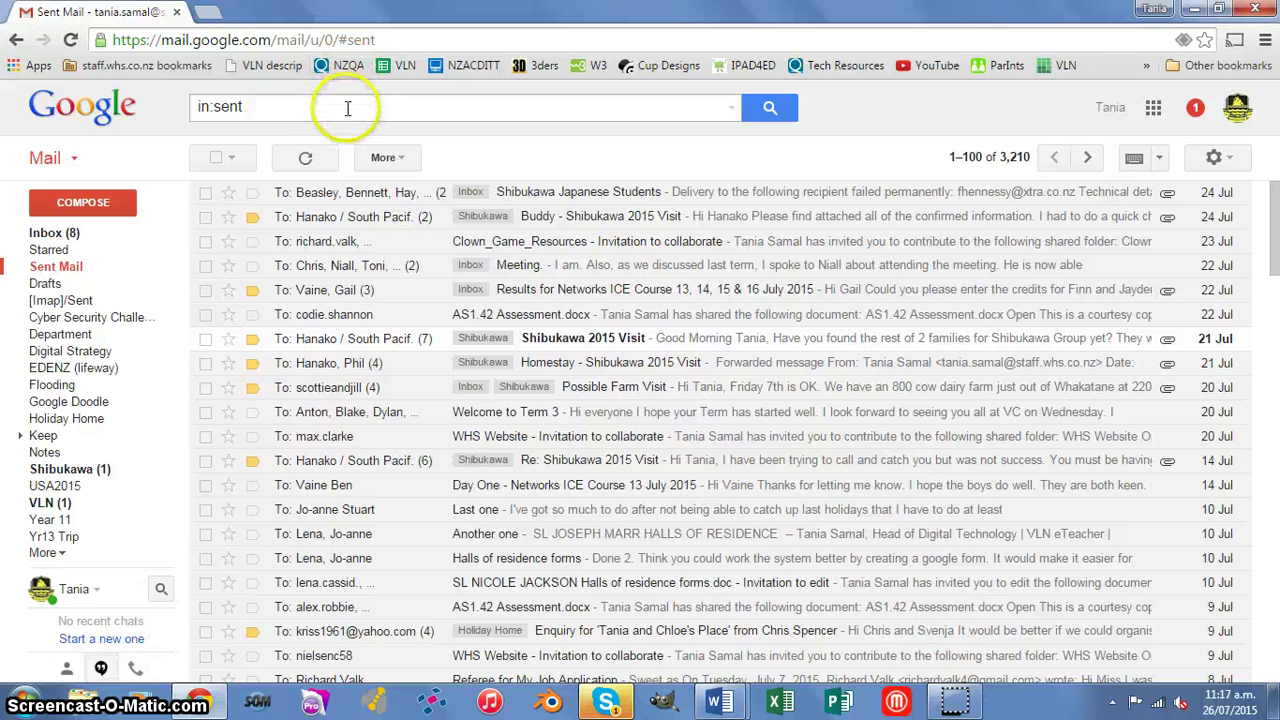
text(niall)
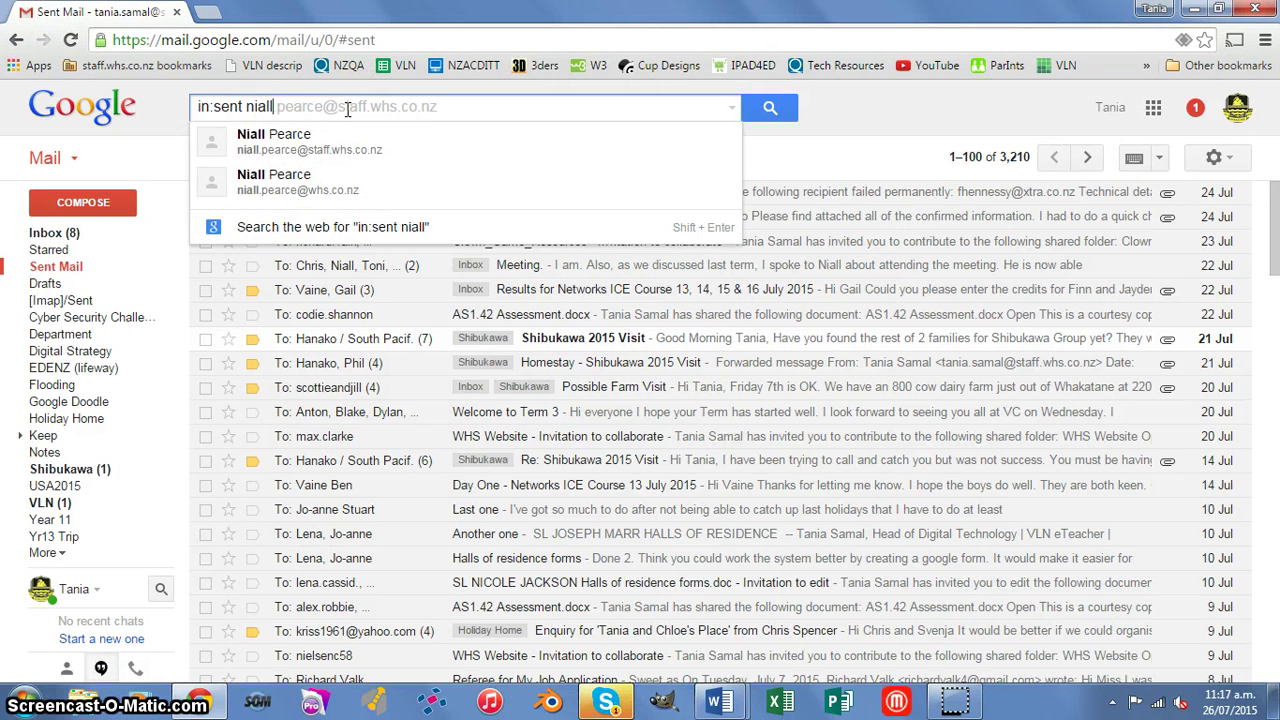
key(Return)
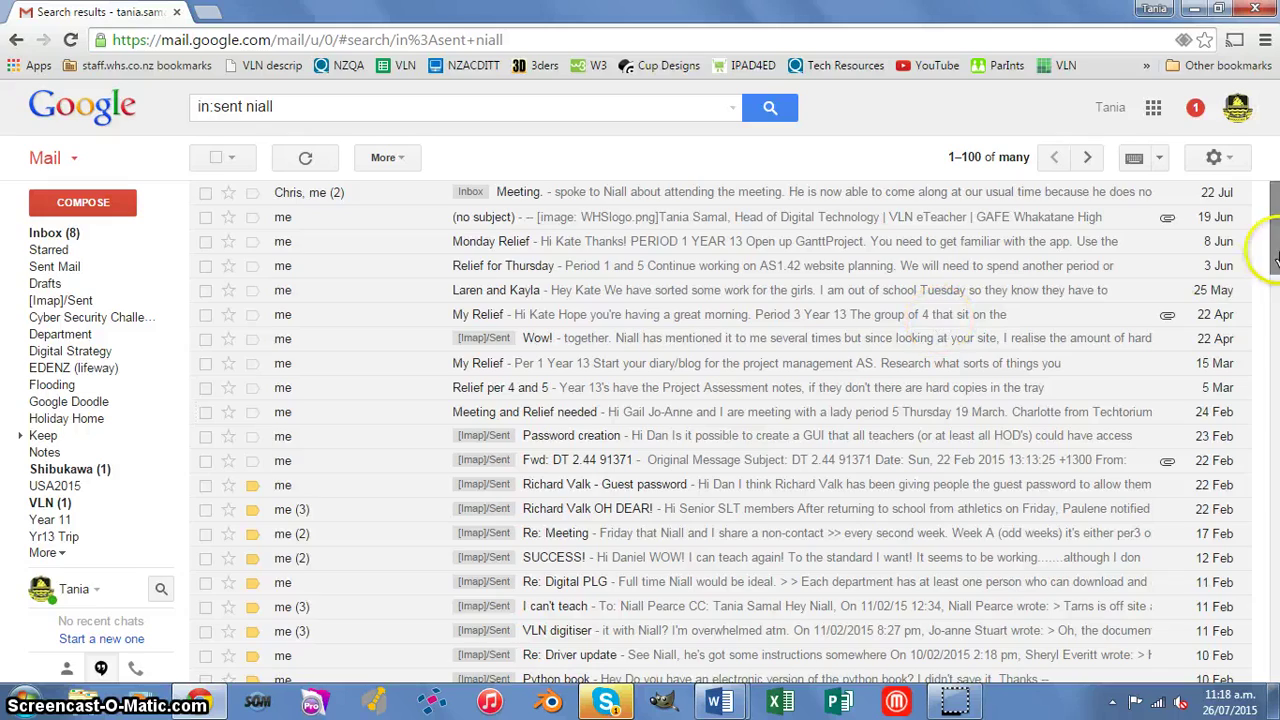
drag(1277, 240, 1277, 535)
drag(1276, 452, 1277, 240)
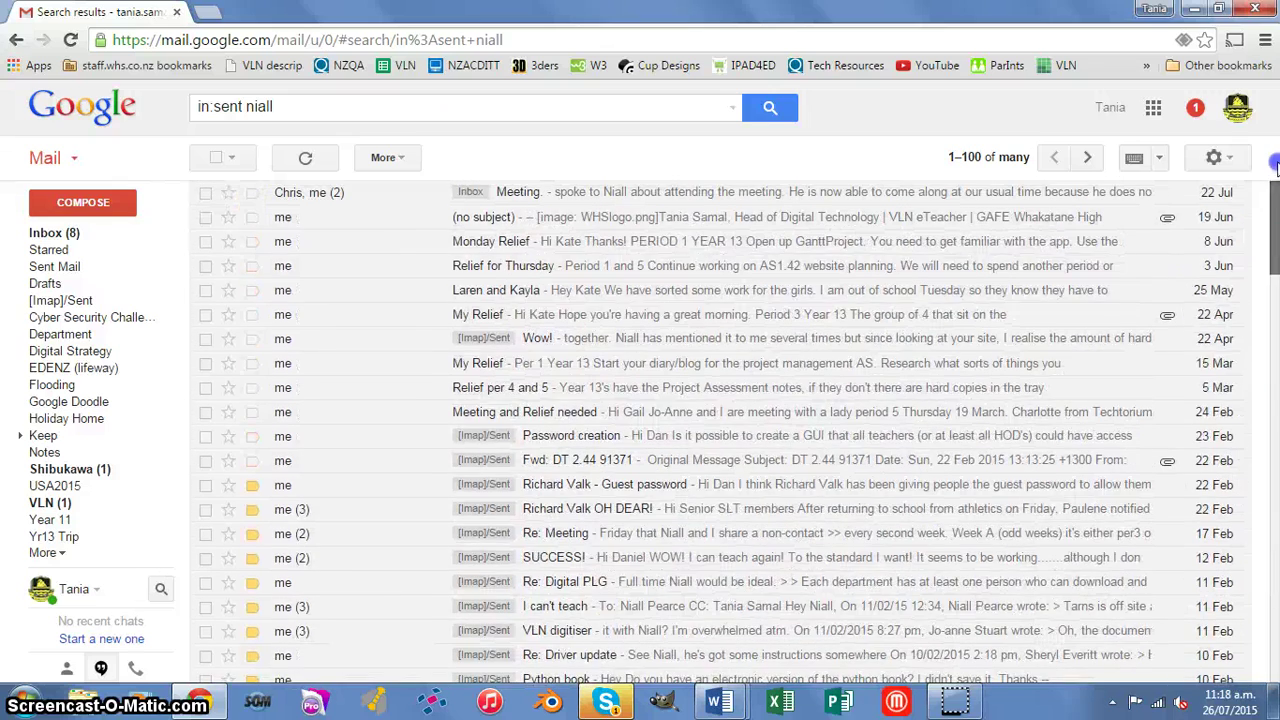
click(50, 233)
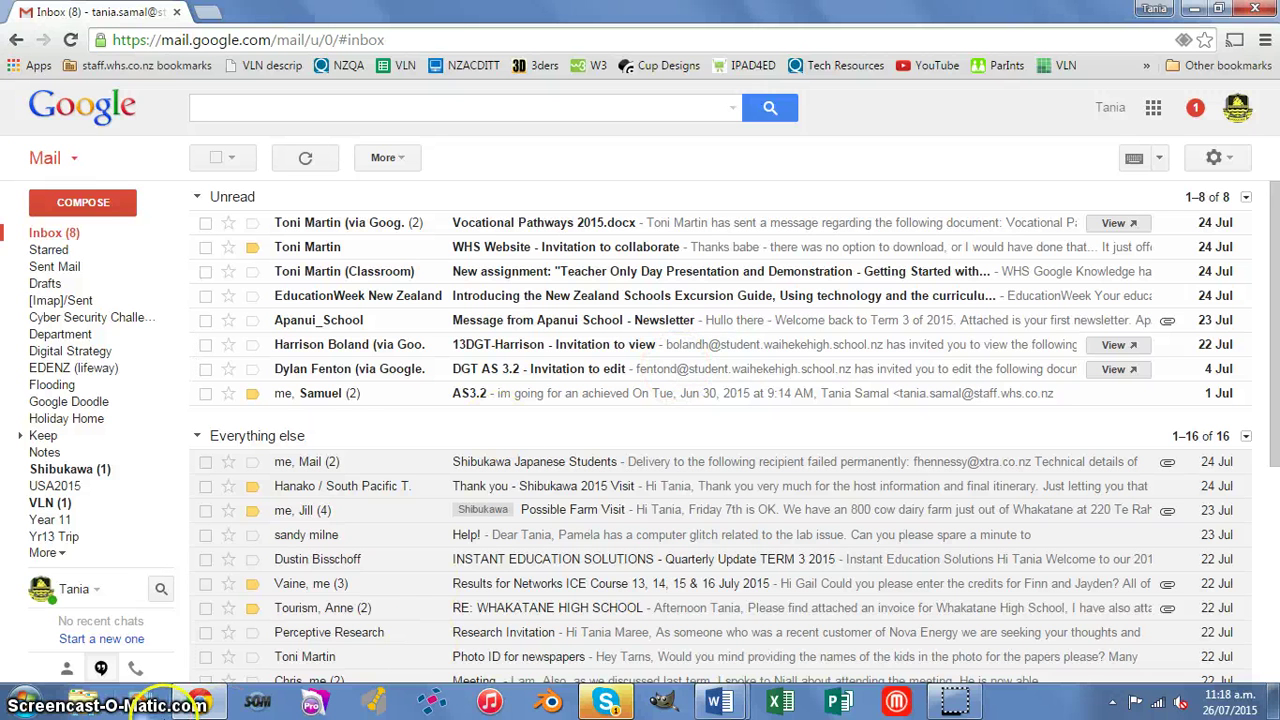
Switch to Document1 in Word and move the cover shape below the "Empty inbox!" bullet
click(549, 704)
mouse_move(718, 704)
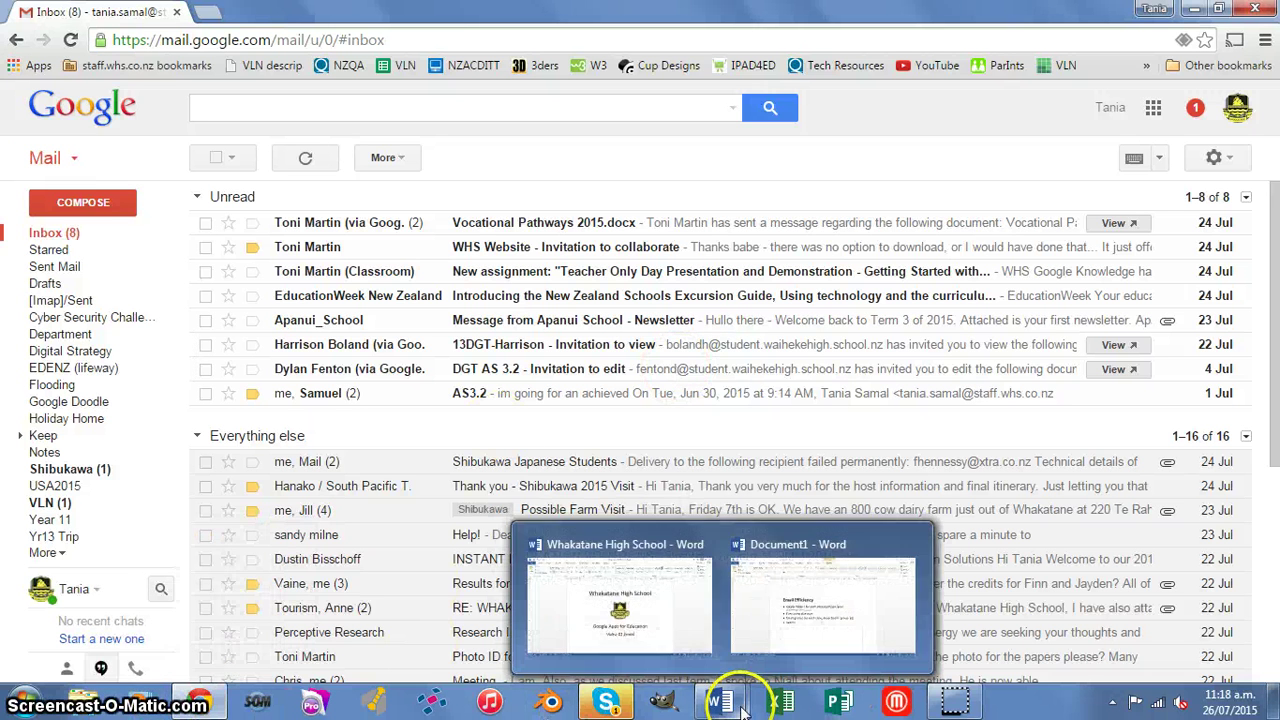
click(826, 590)
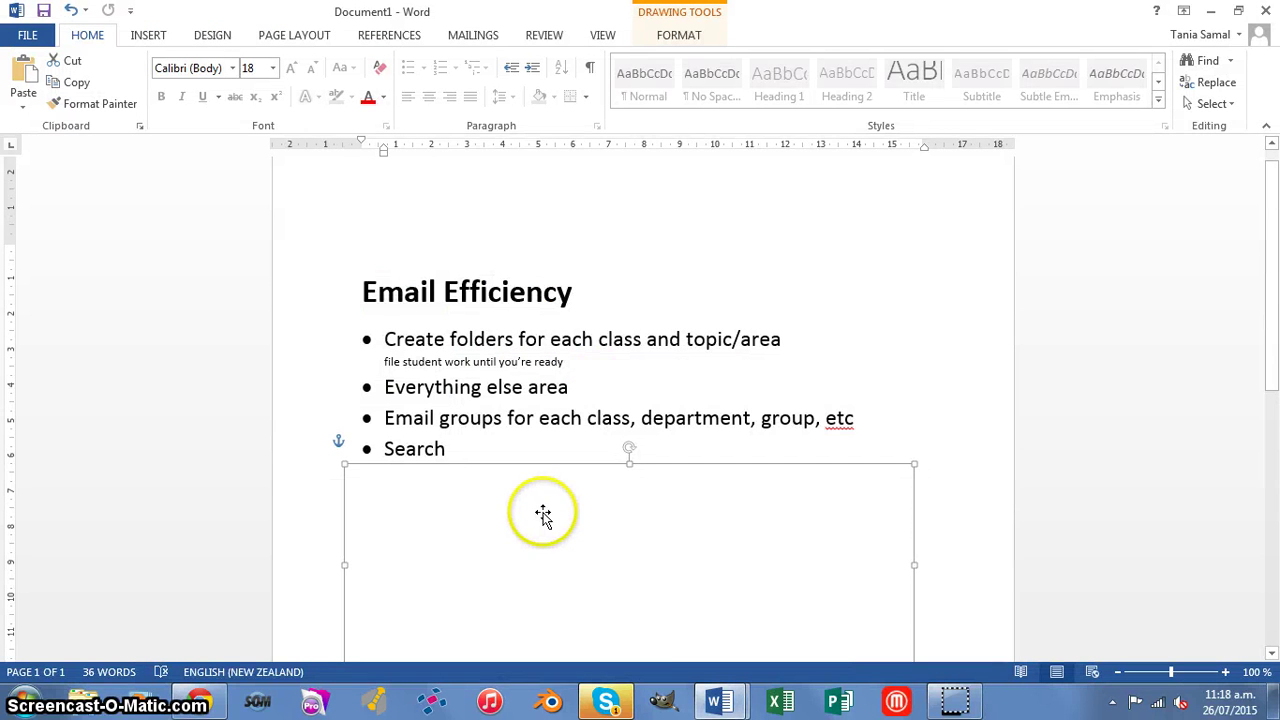
key(Return)
text(Empty inbox!)
drag(543, 546, 544, 549)
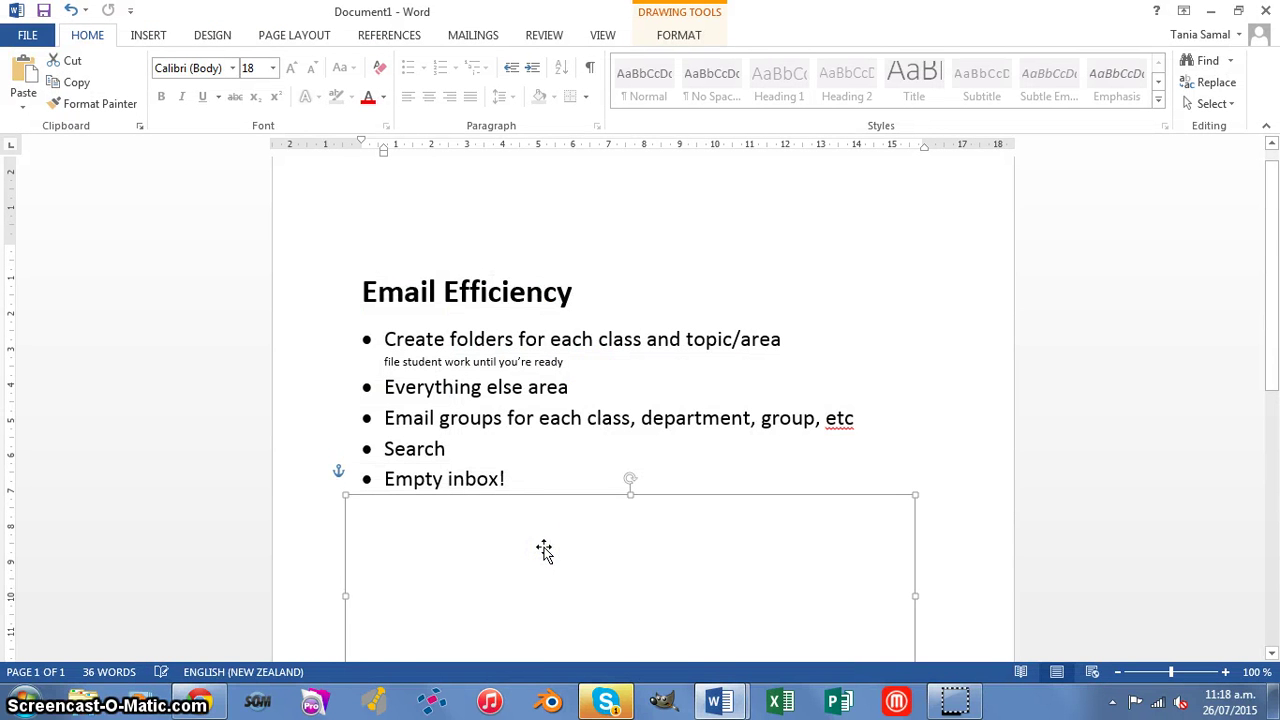
Switch to Gmail and move all the conversations in the inbox's Unread section to the Department folder
click(195, 702)
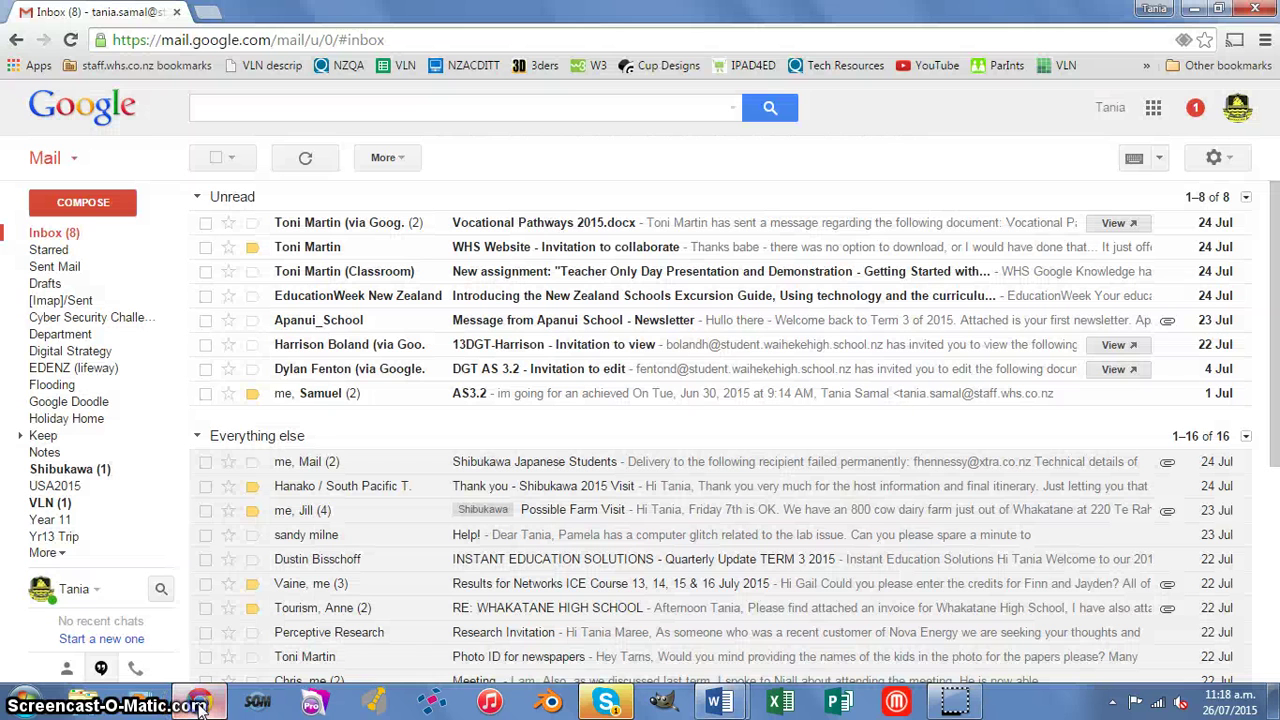
click(205, 223)
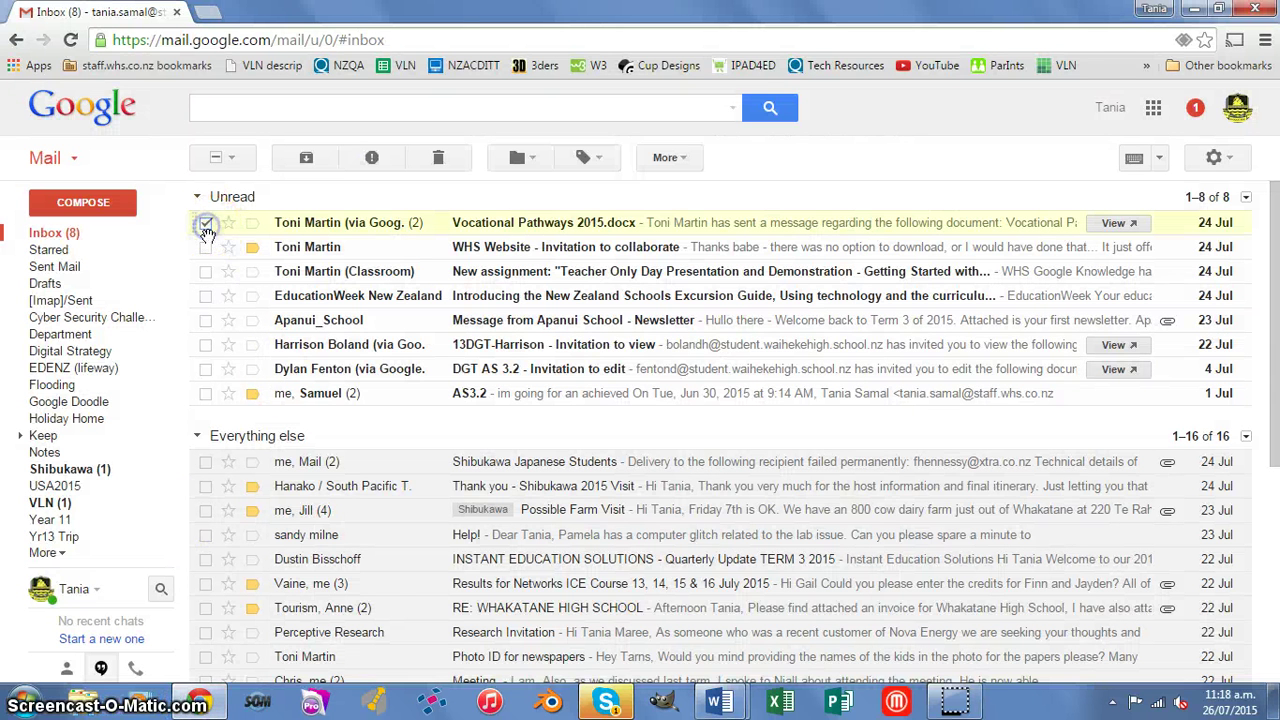
click(205, 247)
click(205, 271)
click(206, 296)
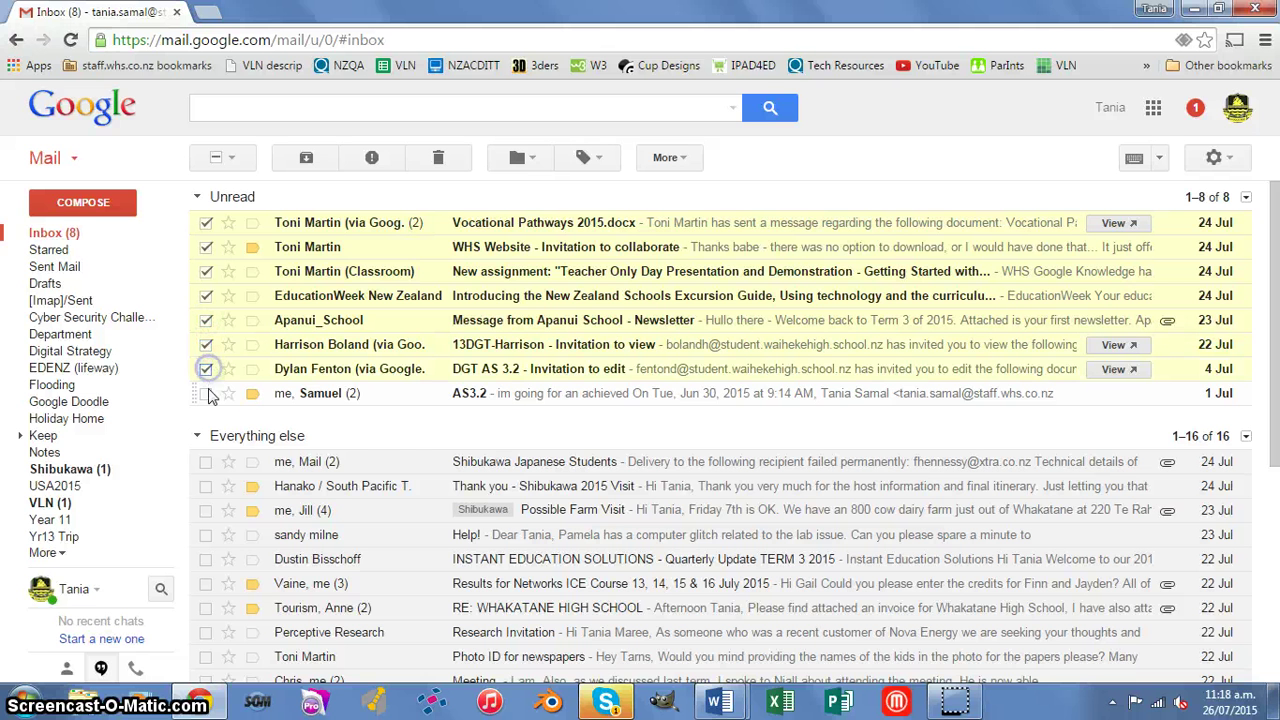
click(232, 198)
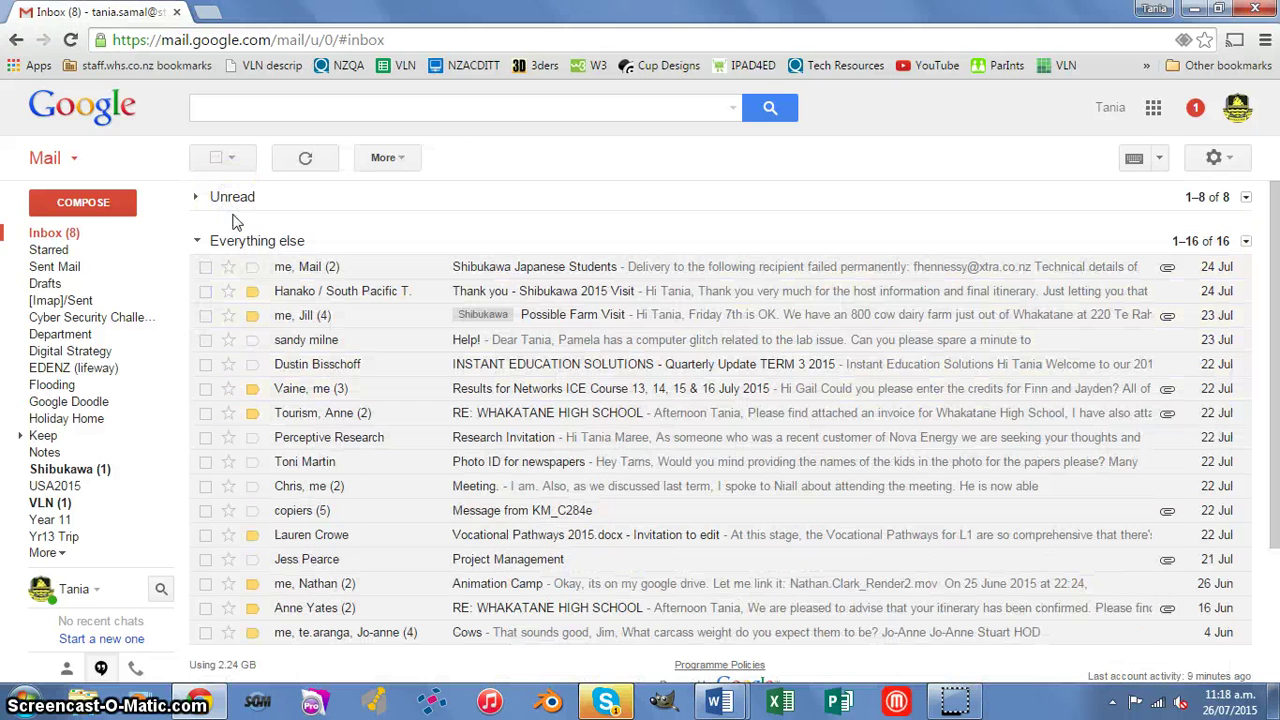
click(196, 198)
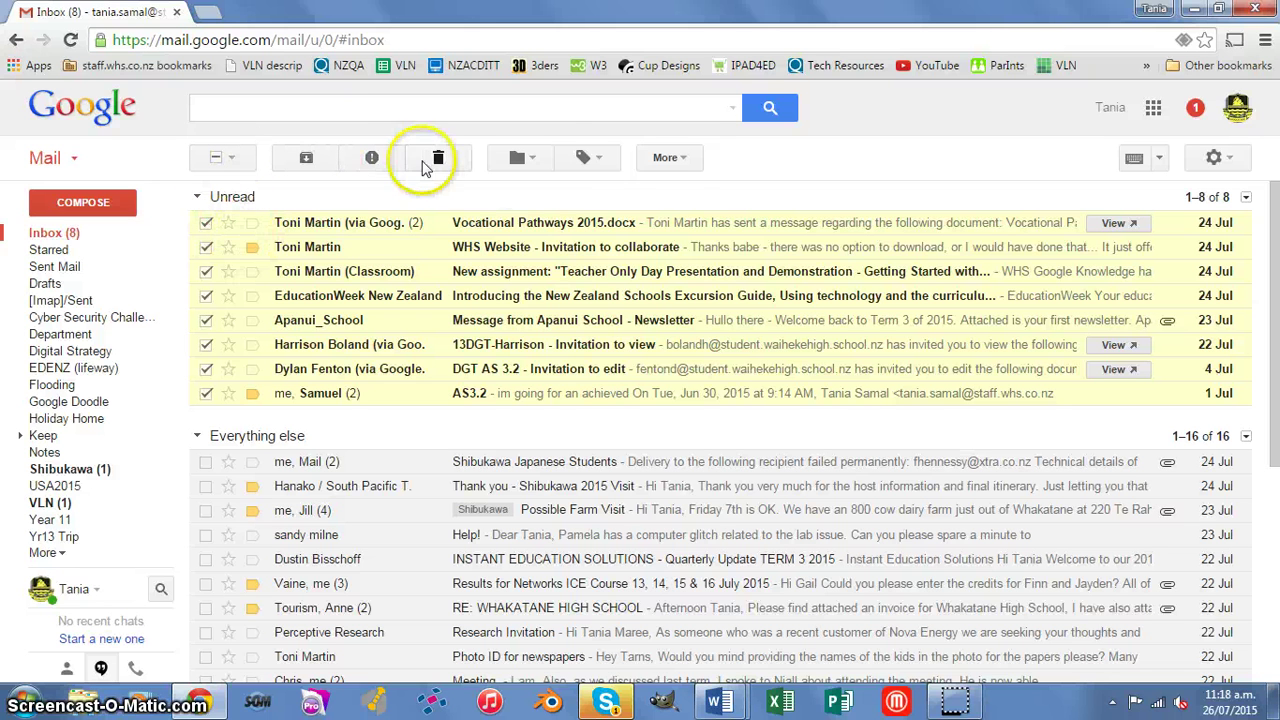
click(522, 157)
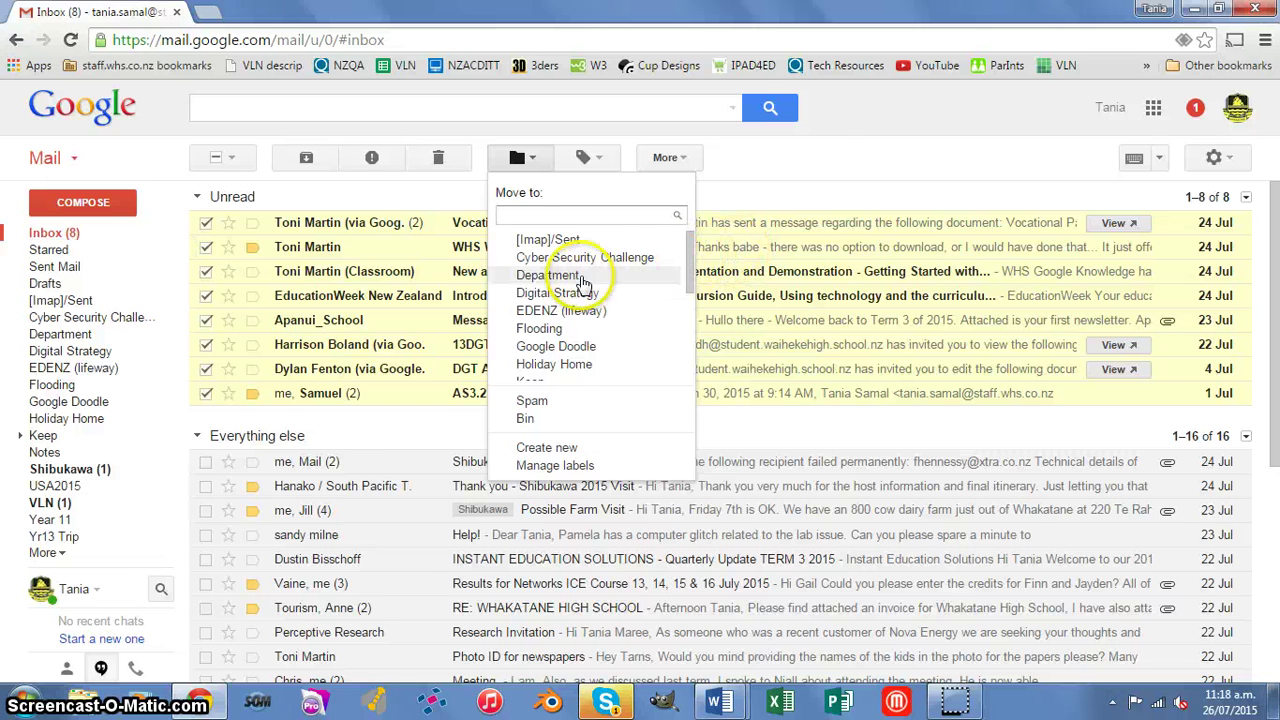
click(581, 279)
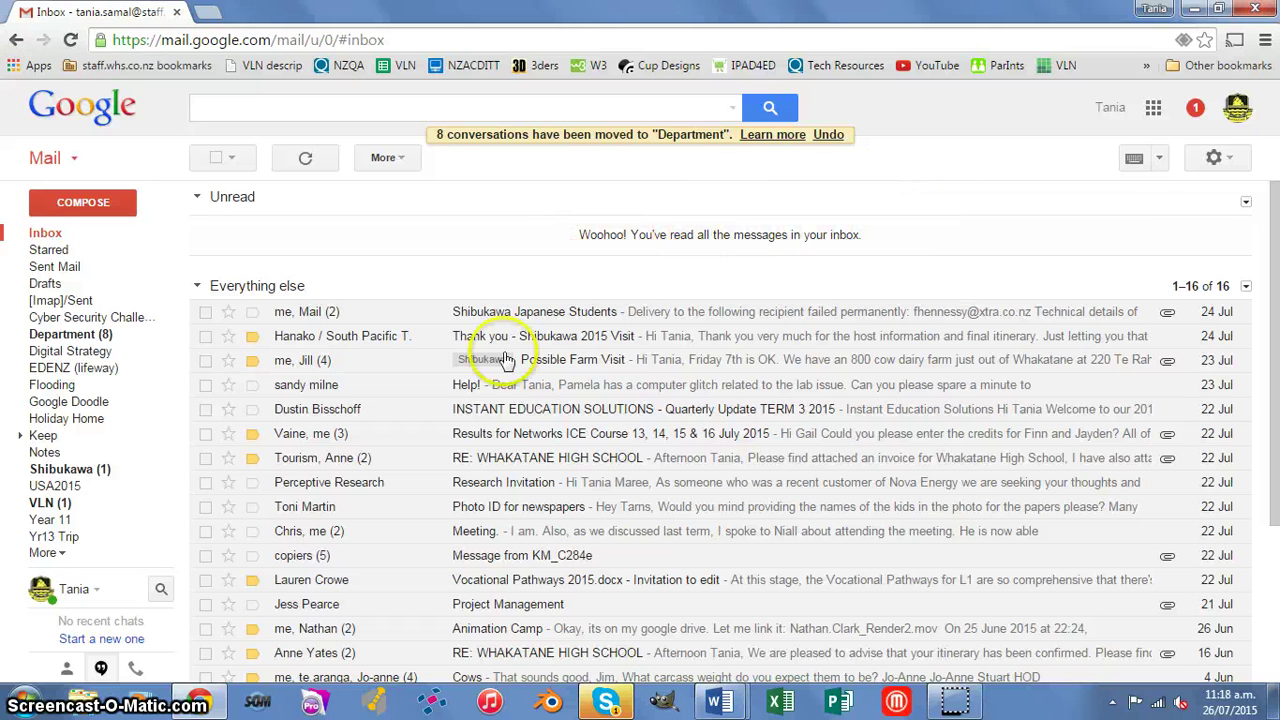
Switch to Document1 in Word and move the cover shape below the "Advanced – doing it all through your phone" bullet
mouse_move(720, 700)
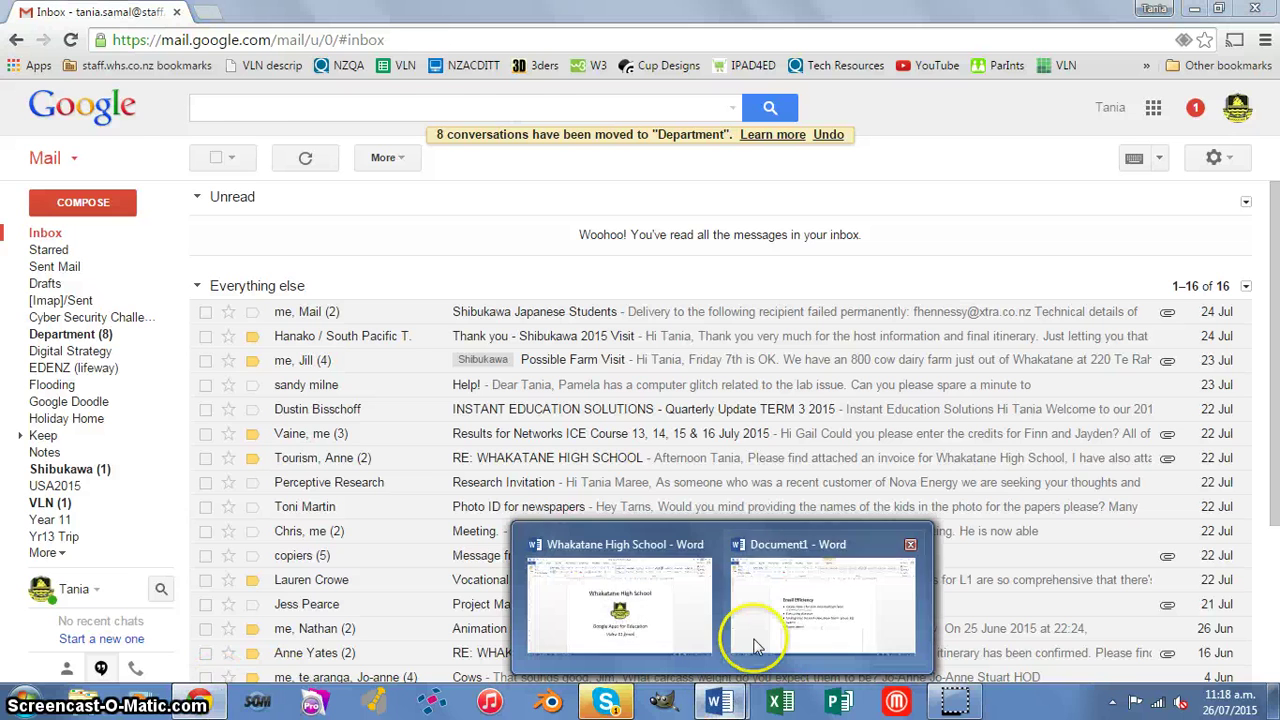
click(798, 630)
click(686, 569)
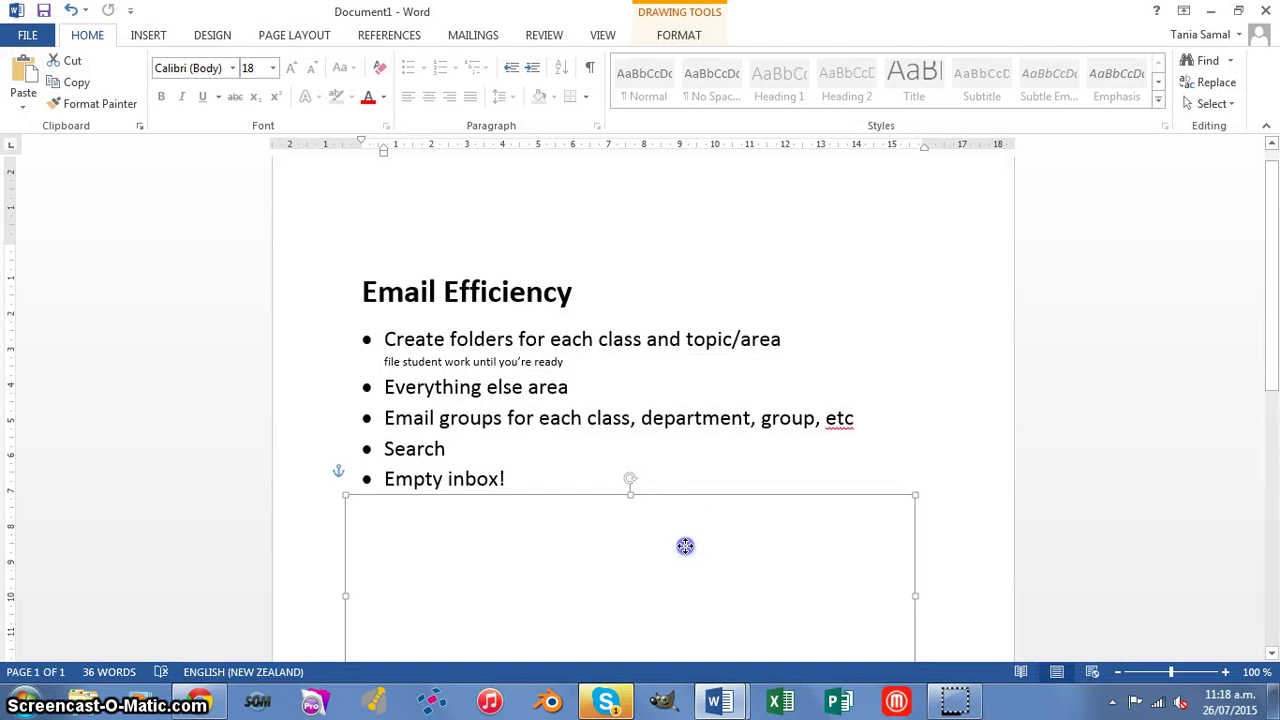
key(ctrl+z)
drag(685, 582, 686, 605)
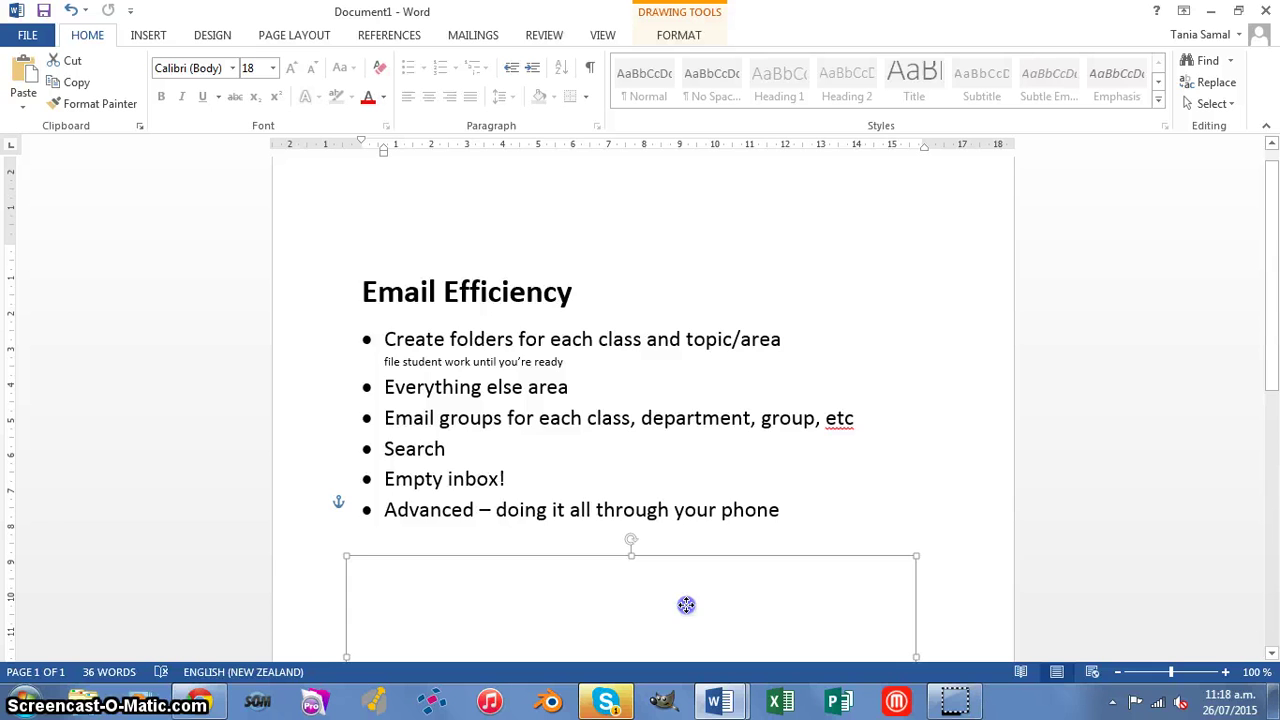
scroll(670, 530, down, 5)
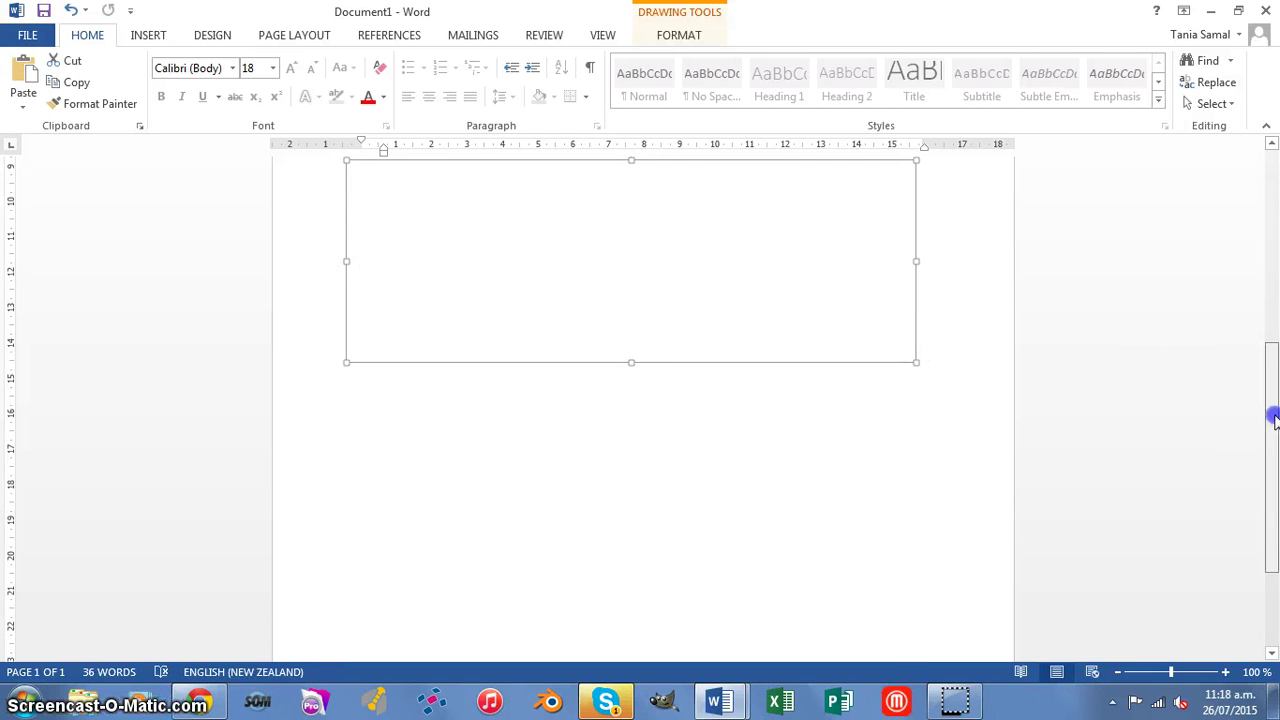
drag(1273, 418, 1259, 274)
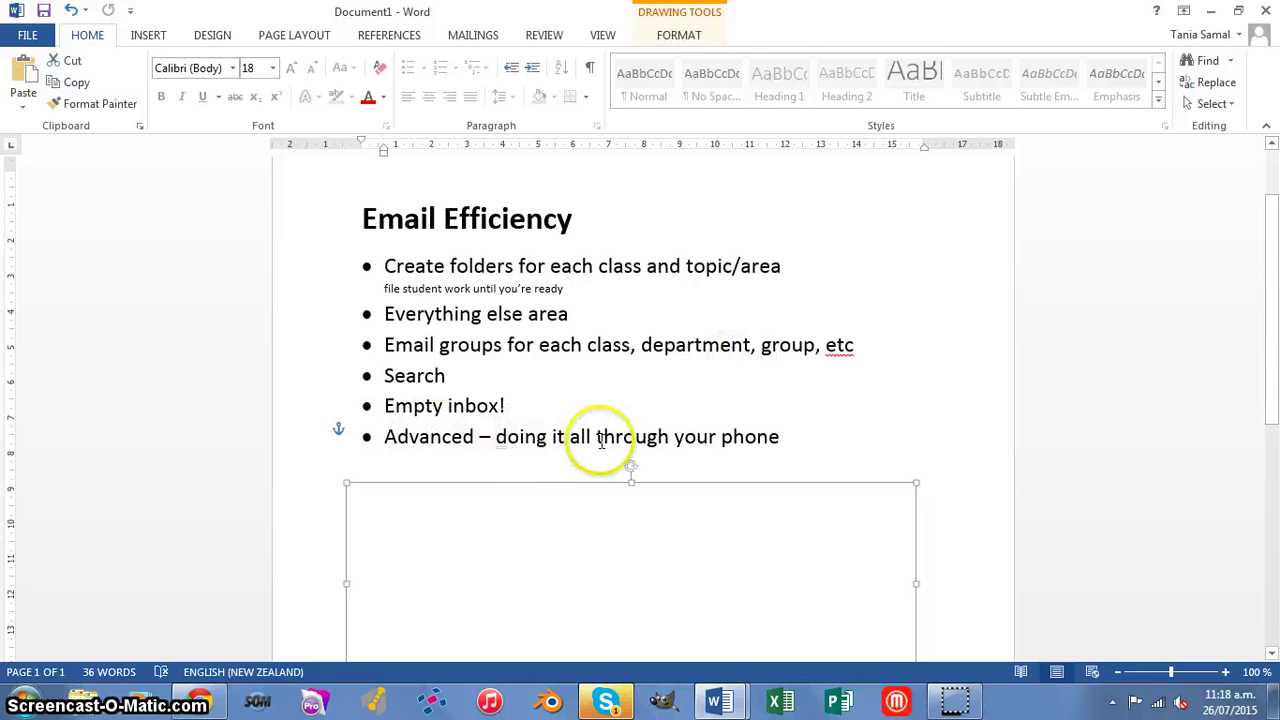
click(757, 438)
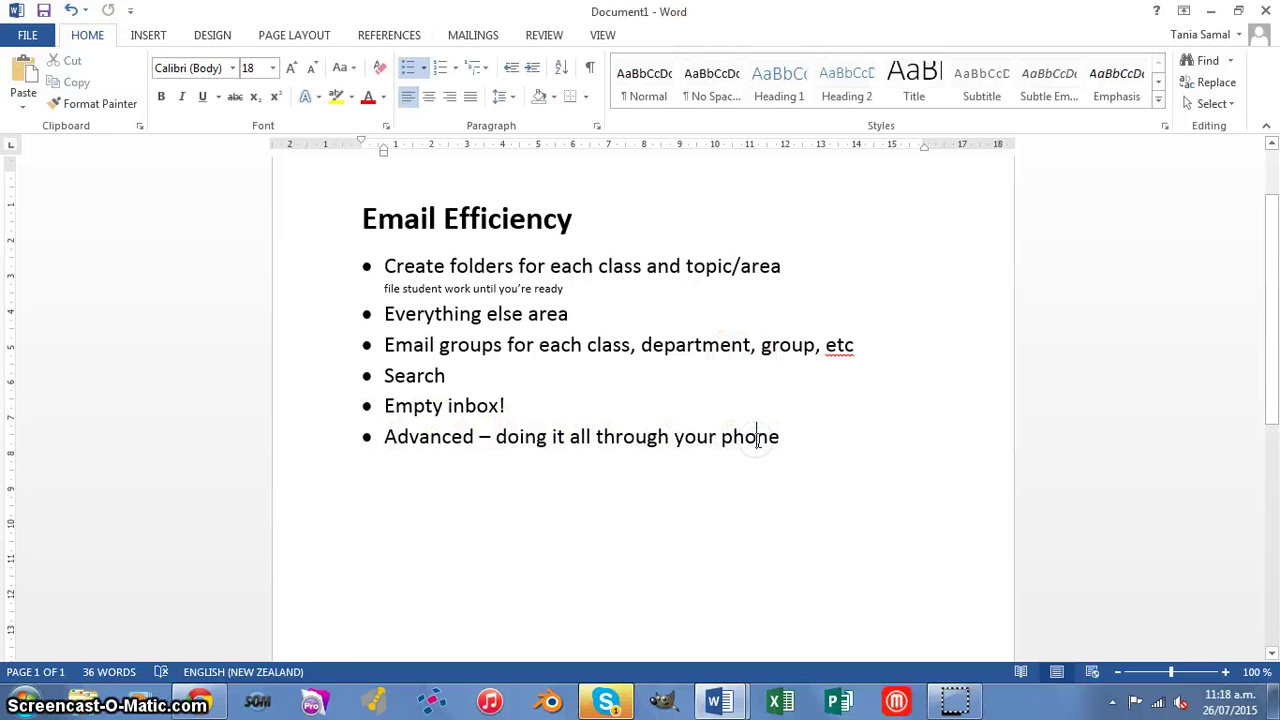